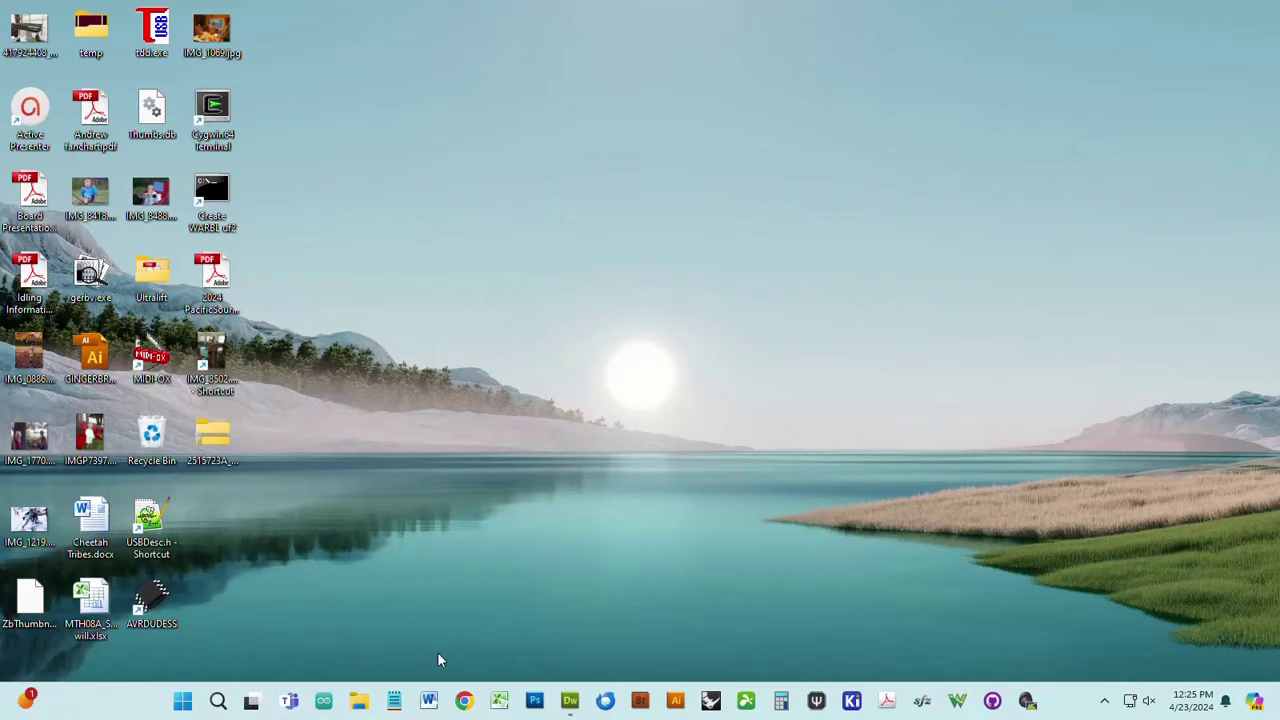
- Search Chrome for 'korg ble midi dr' and open KORG's BLE-MIDI Driver downloads section
click(464, 700)
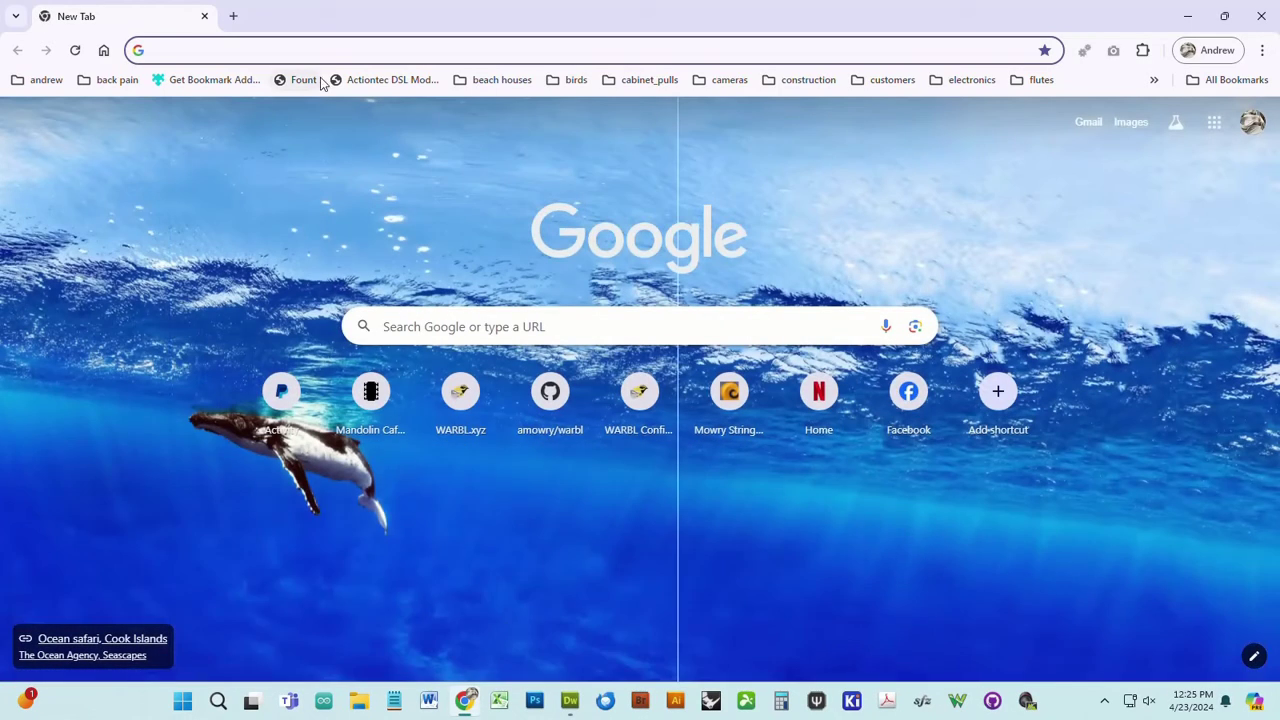
text(korg b)
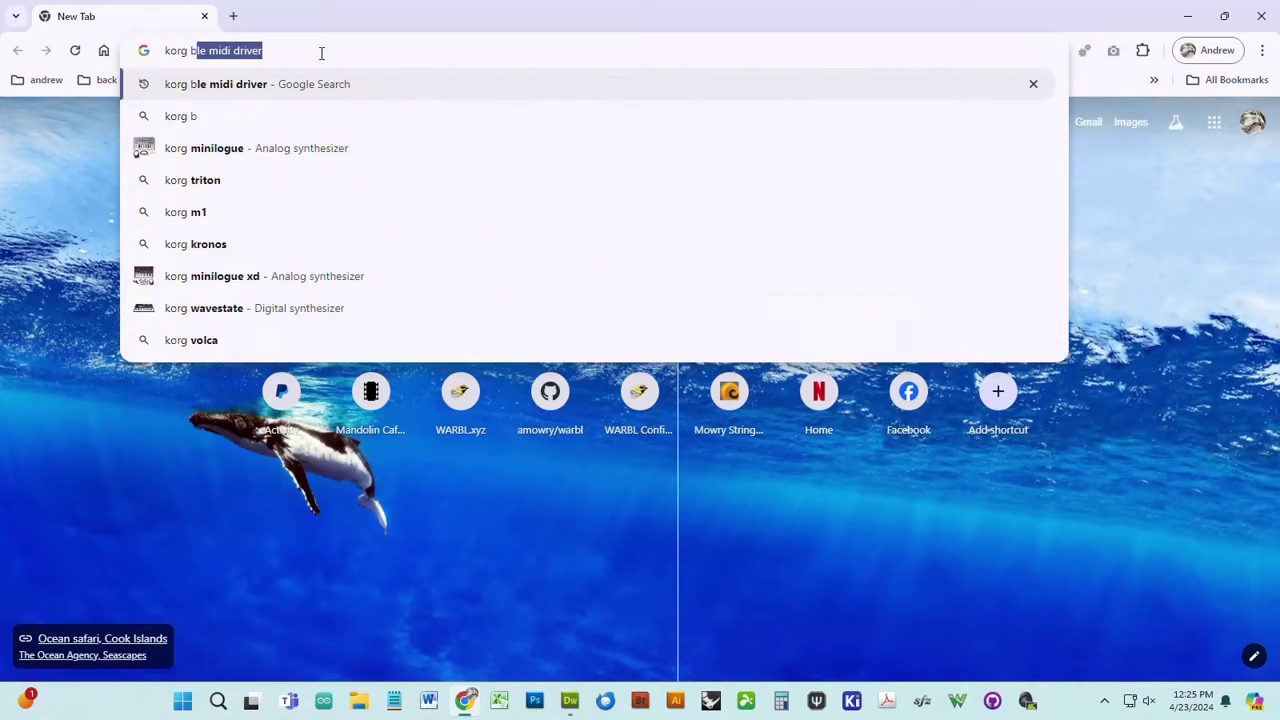
text(le midi dri)
key(Return)
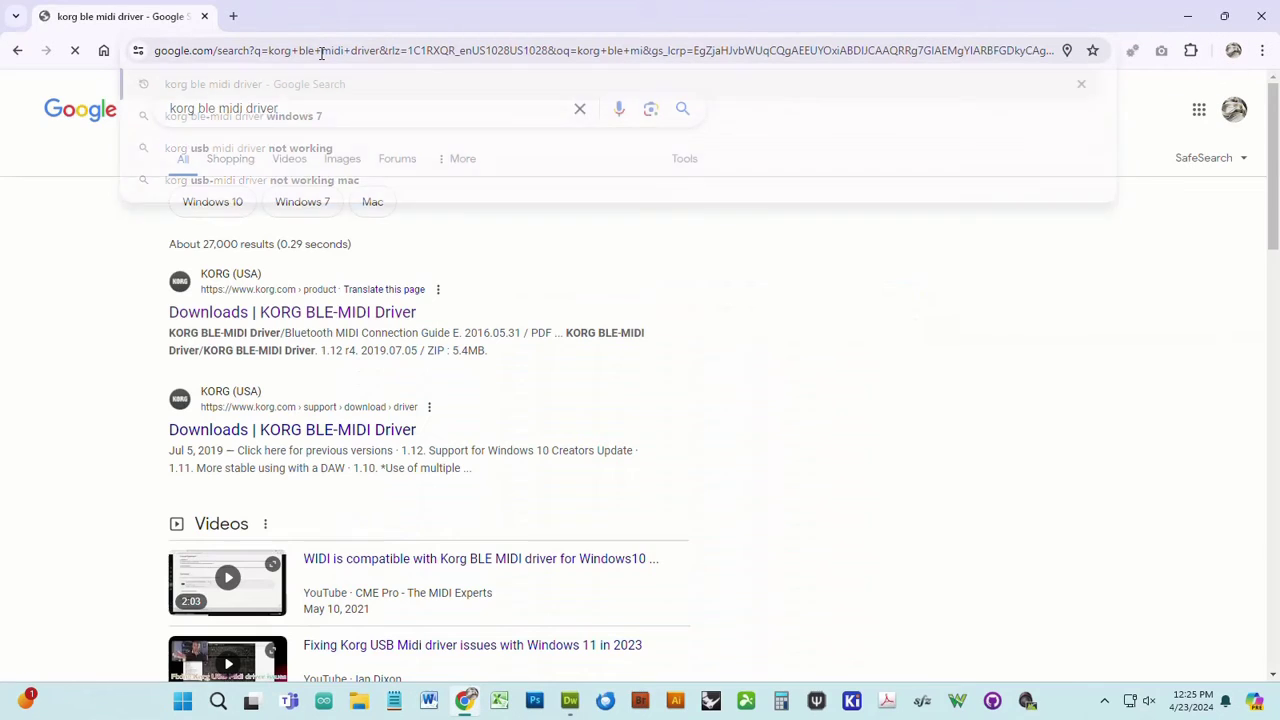
click(306, 313)
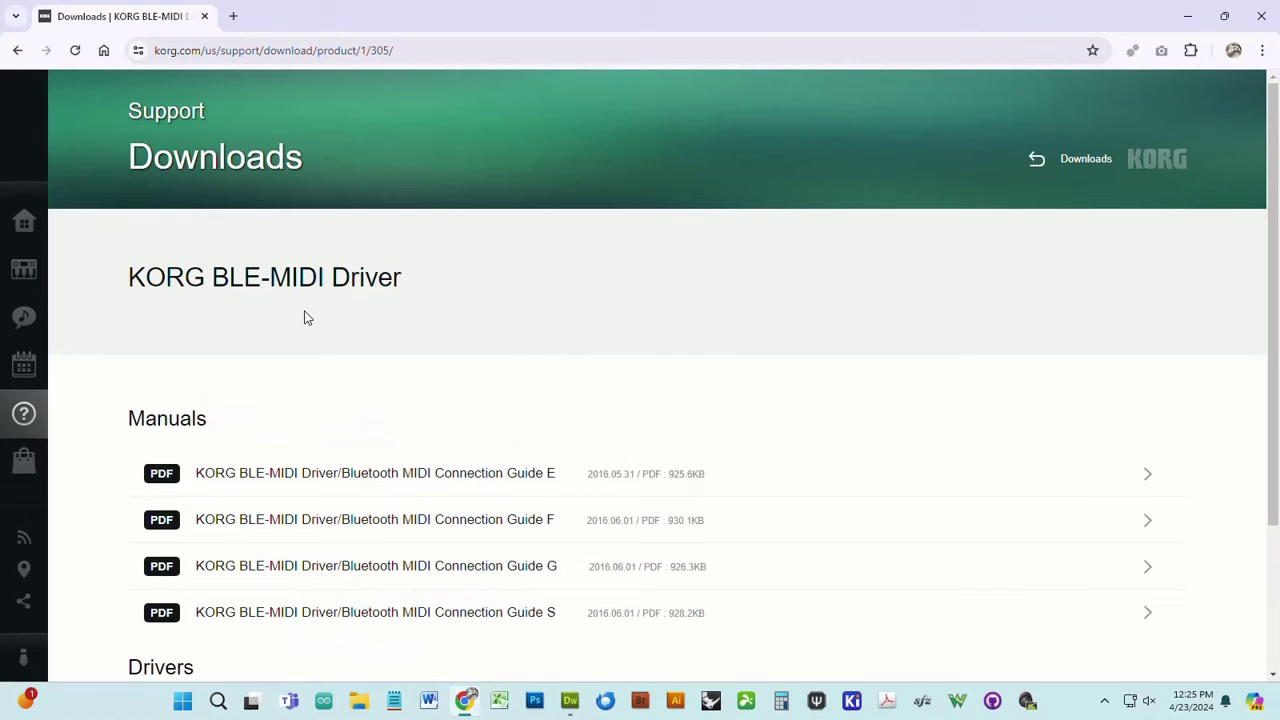
scroll(661, 318, down, 3)
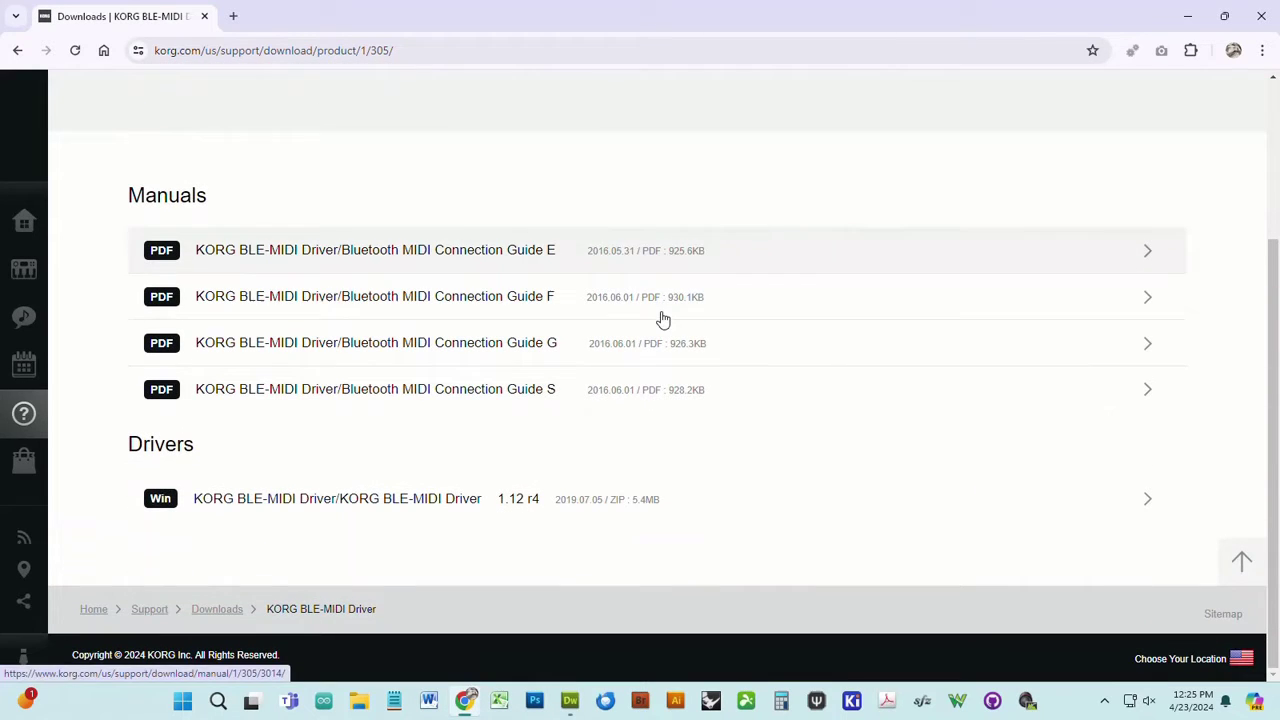
- Download KorgBleMidiSetup112r4.zip from the Windows driver 1.12 r4 page and open it
click(455, 509)
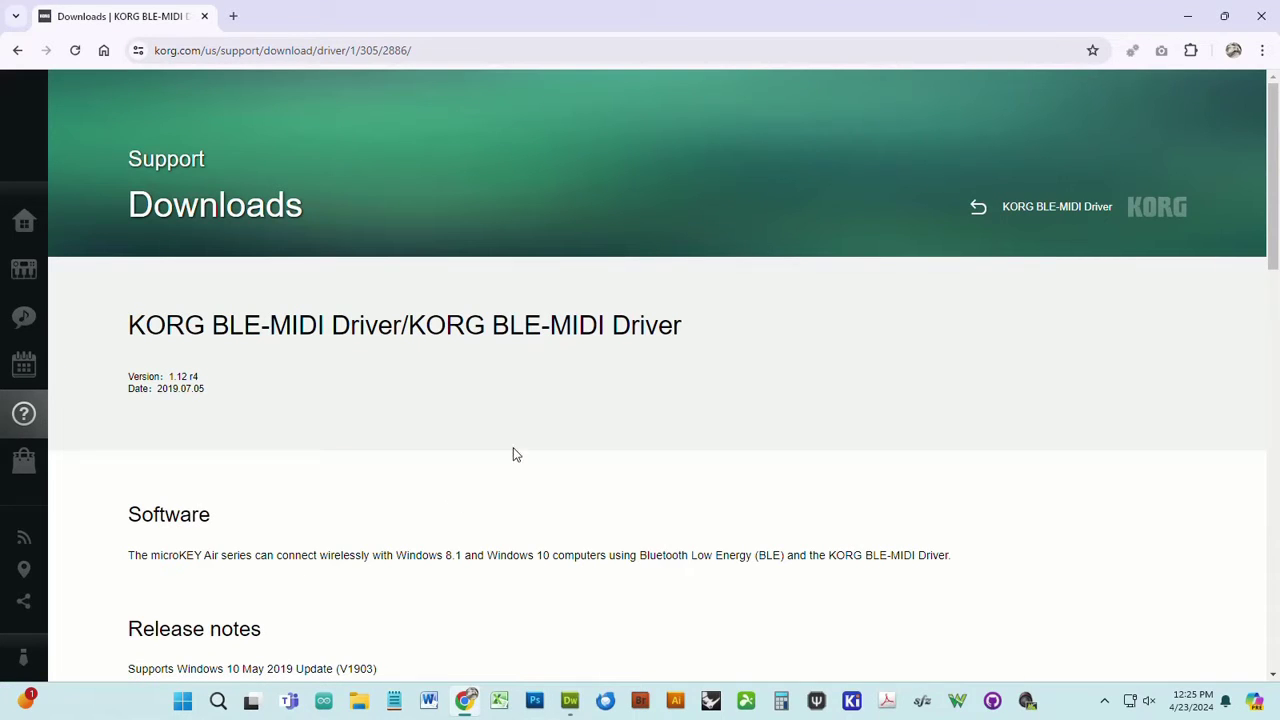
scroll(514, 453, down, 4)
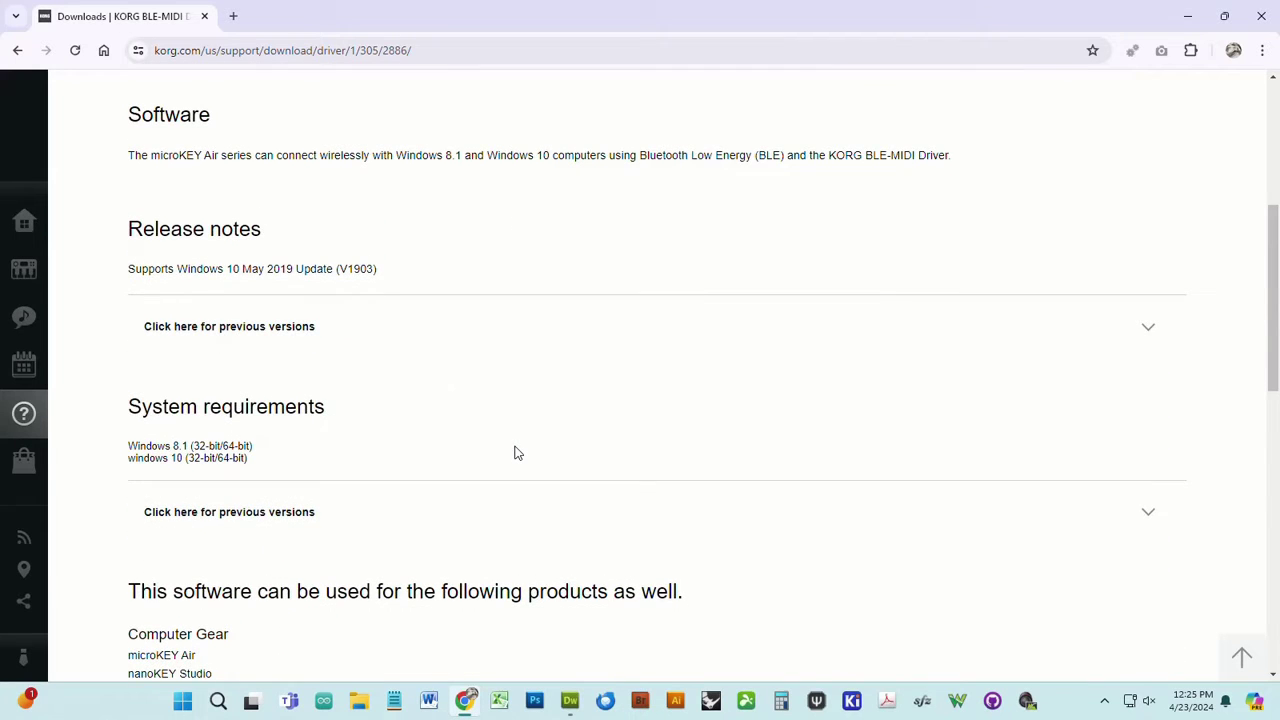
scroll(514, 453, down, 6)
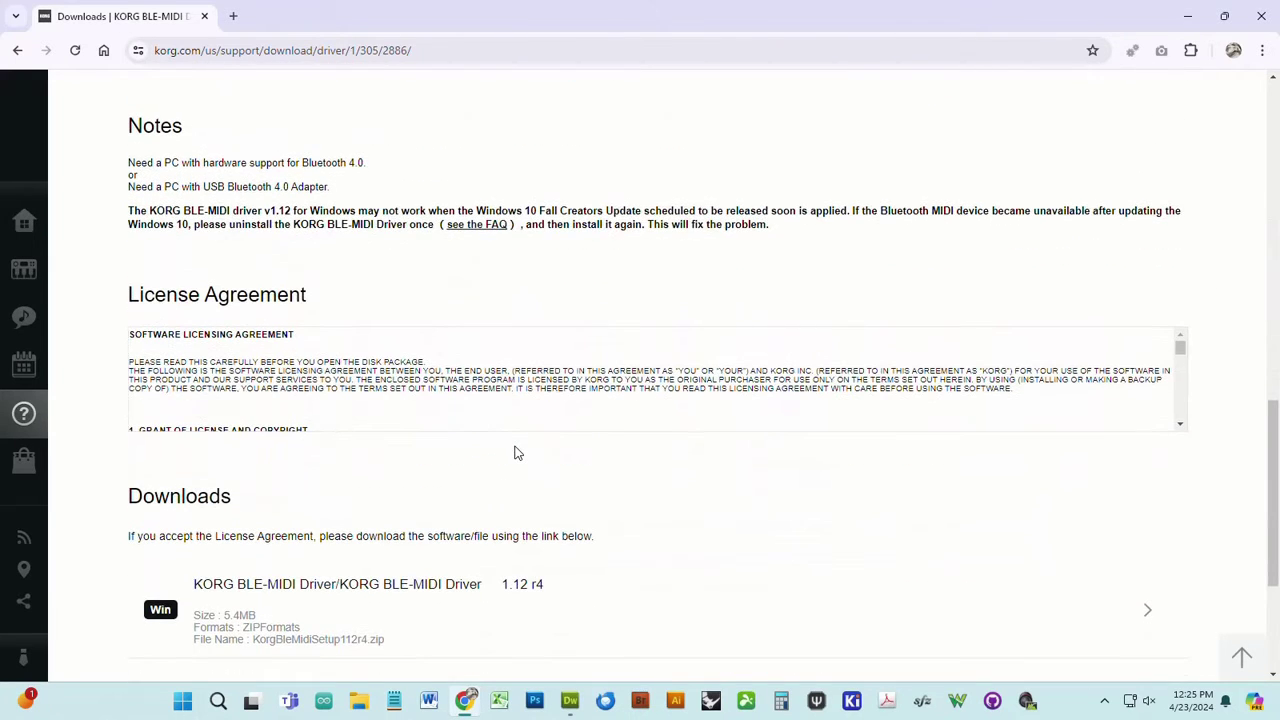
scroll(517, 453, down, 1)
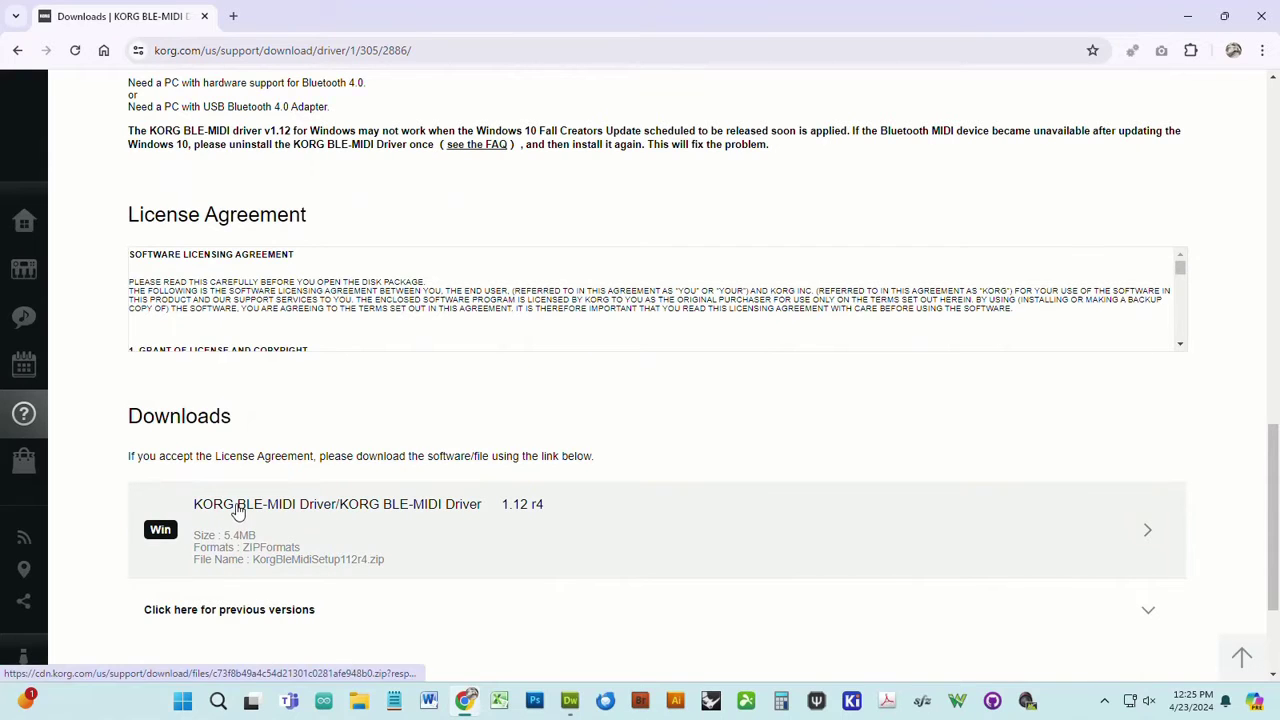
click(238, 510)
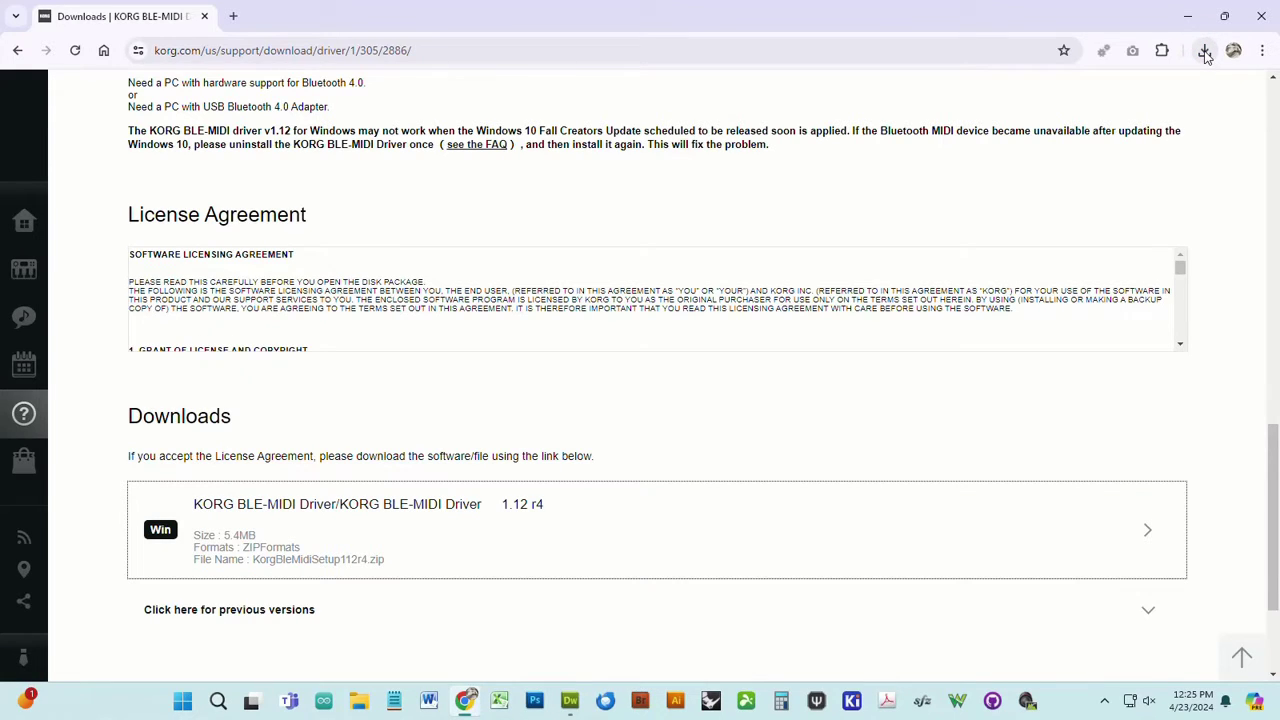
click(1205, 52)
click(1047, 122)
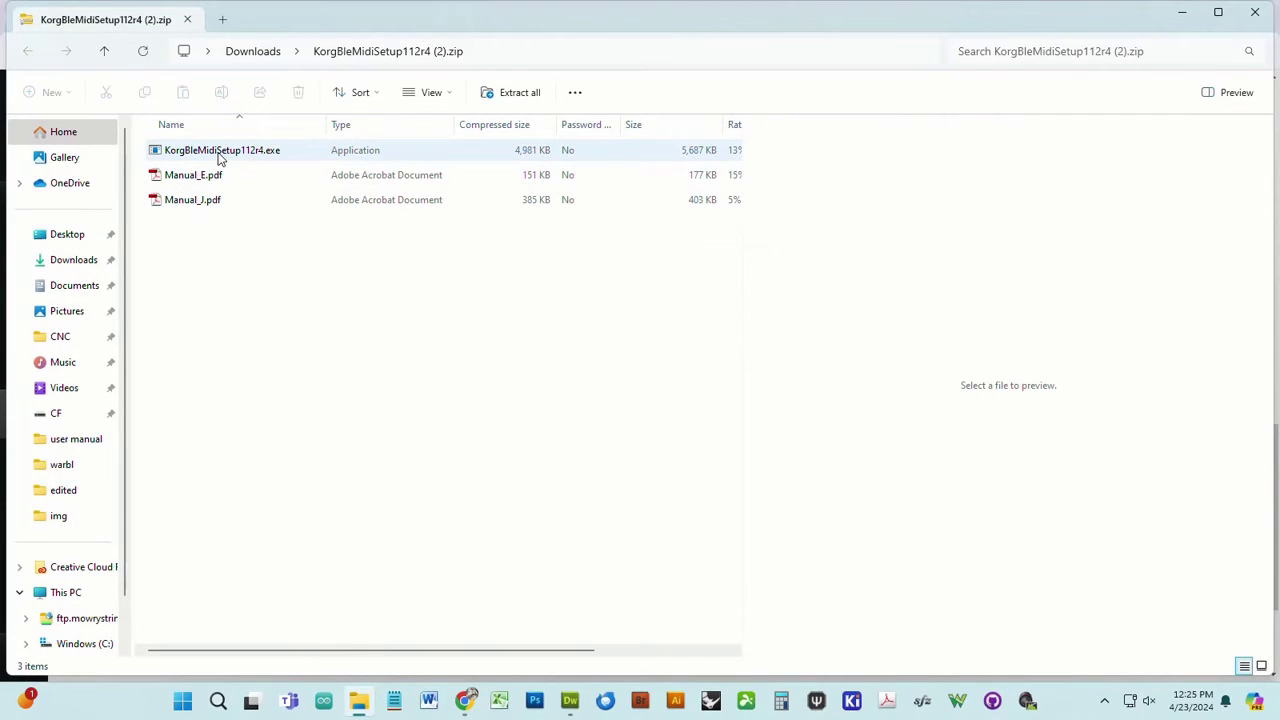
- Extract the zip to the suggested folder and run KorgBleMidiSetup112r4.exe from there
double_click(221, 152)
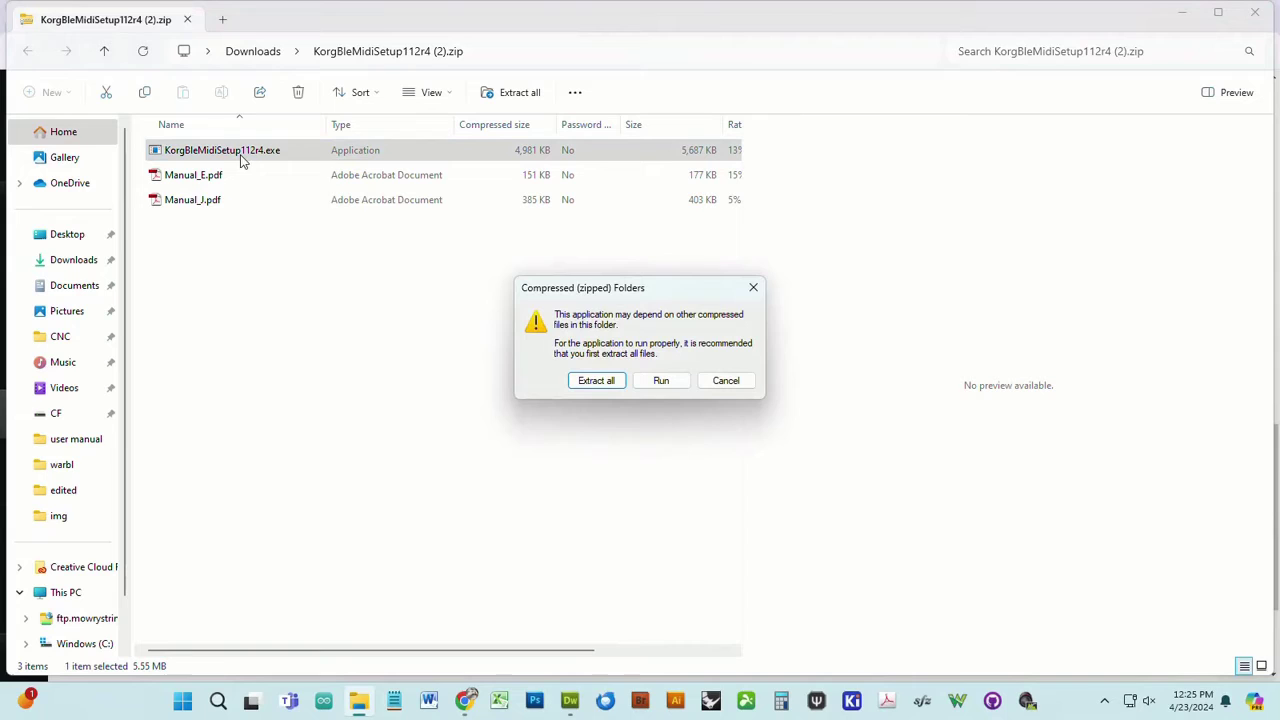
click(598, 382)
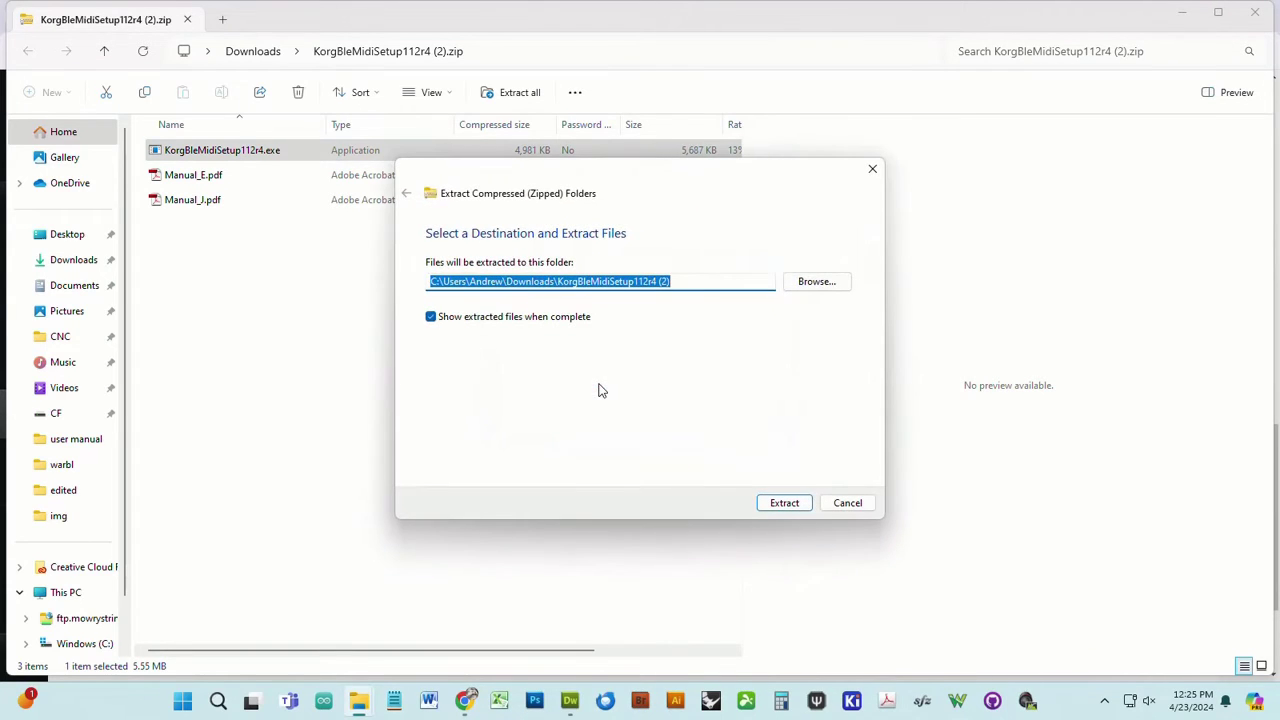
click(768, 508)
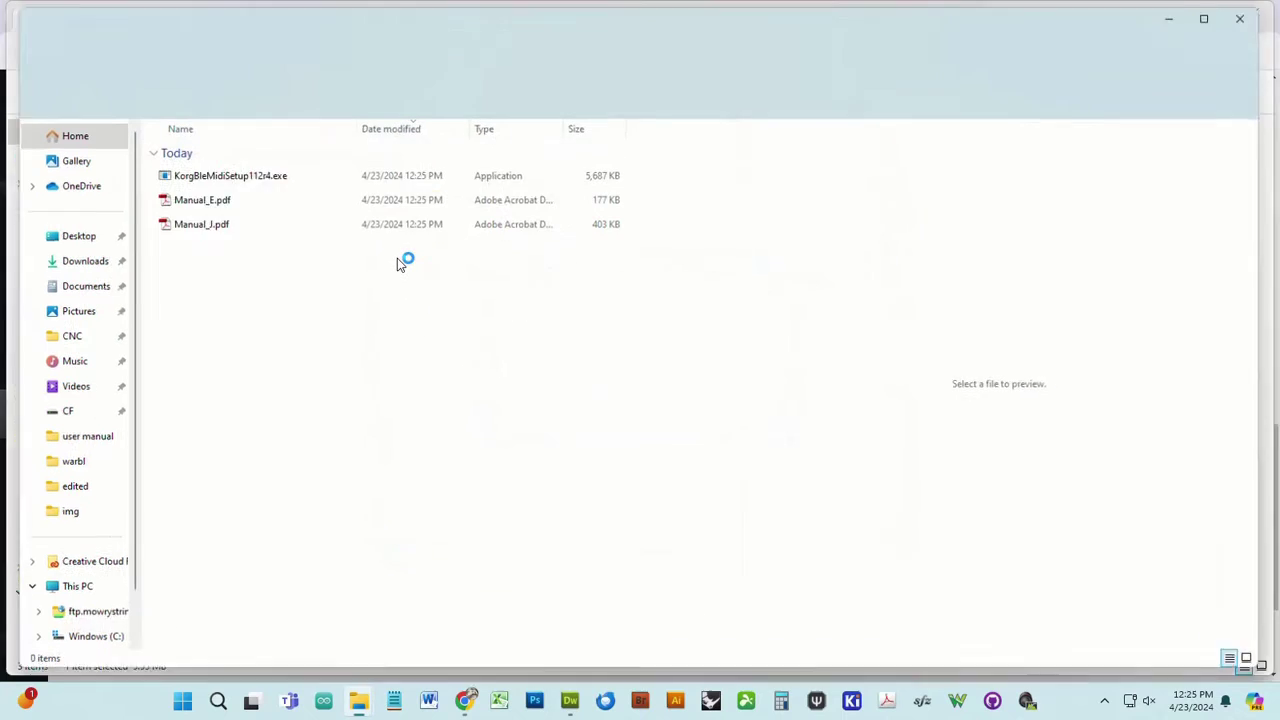
click(243, 177)
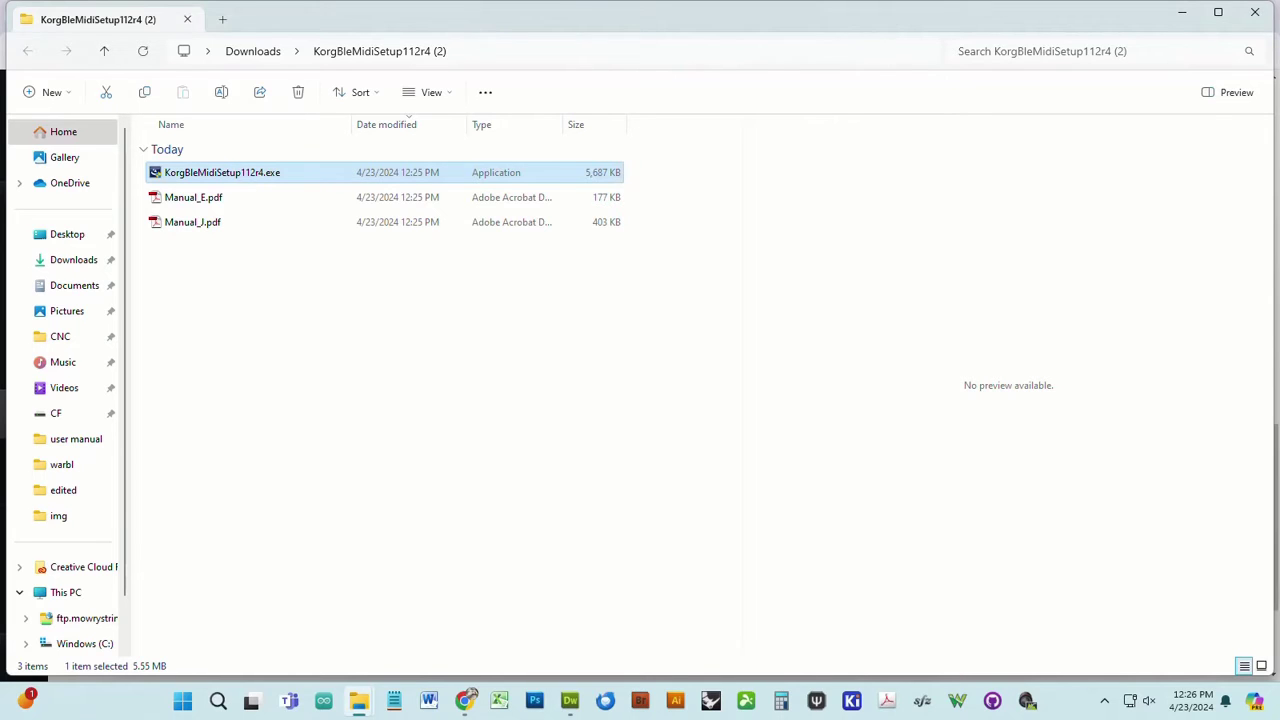
key(Return)
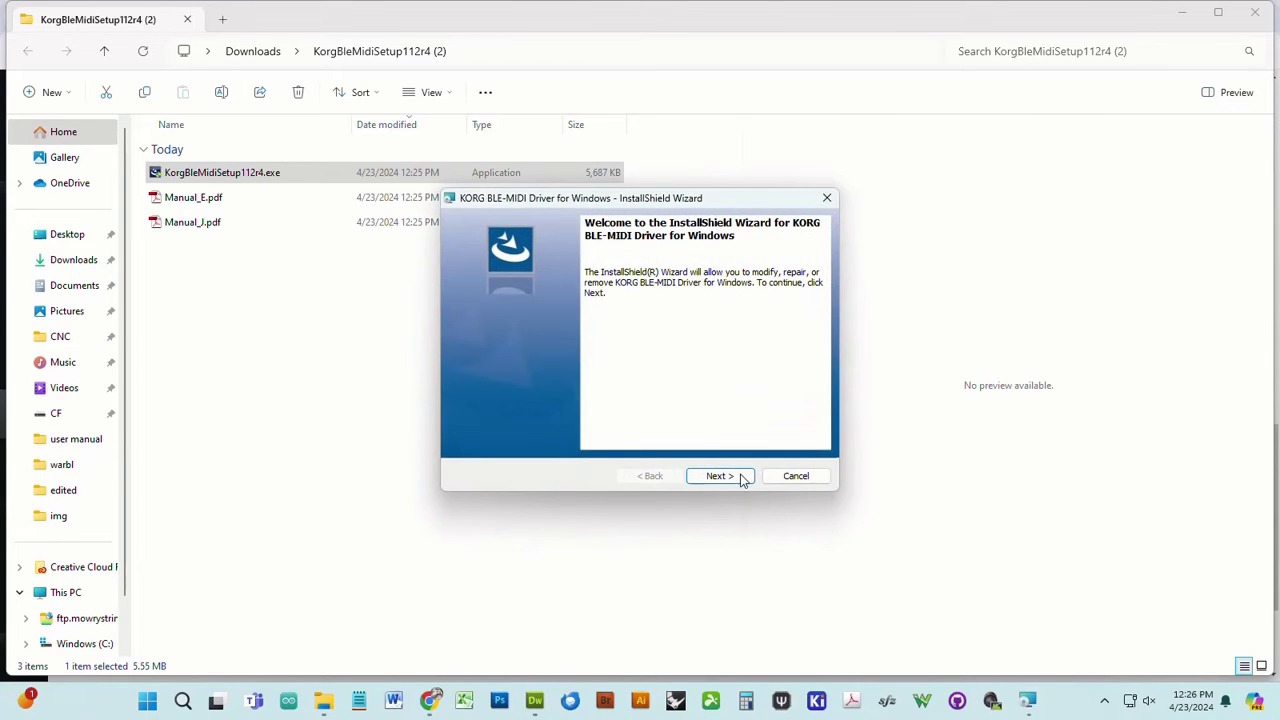
- Run through the InstallShield Wizard with Modify, install the KORG BLE-MIDI driver, and finish
click(722, 477)
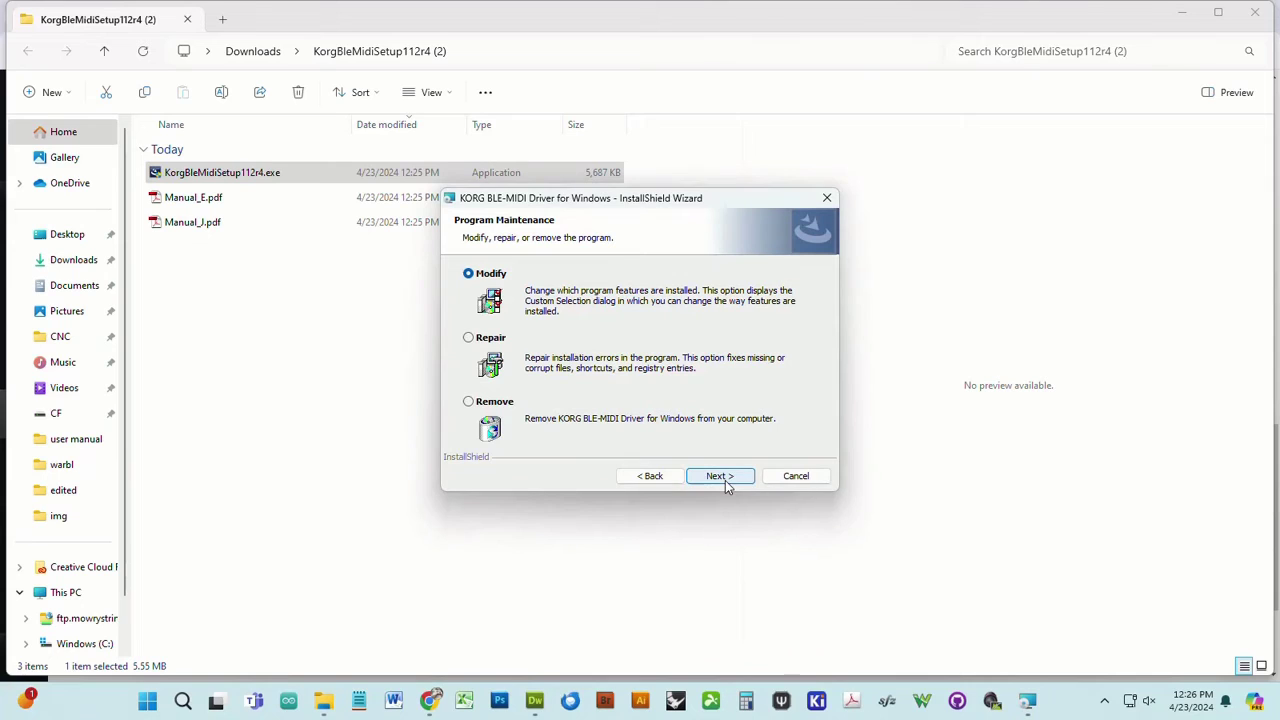
click(720, 477)
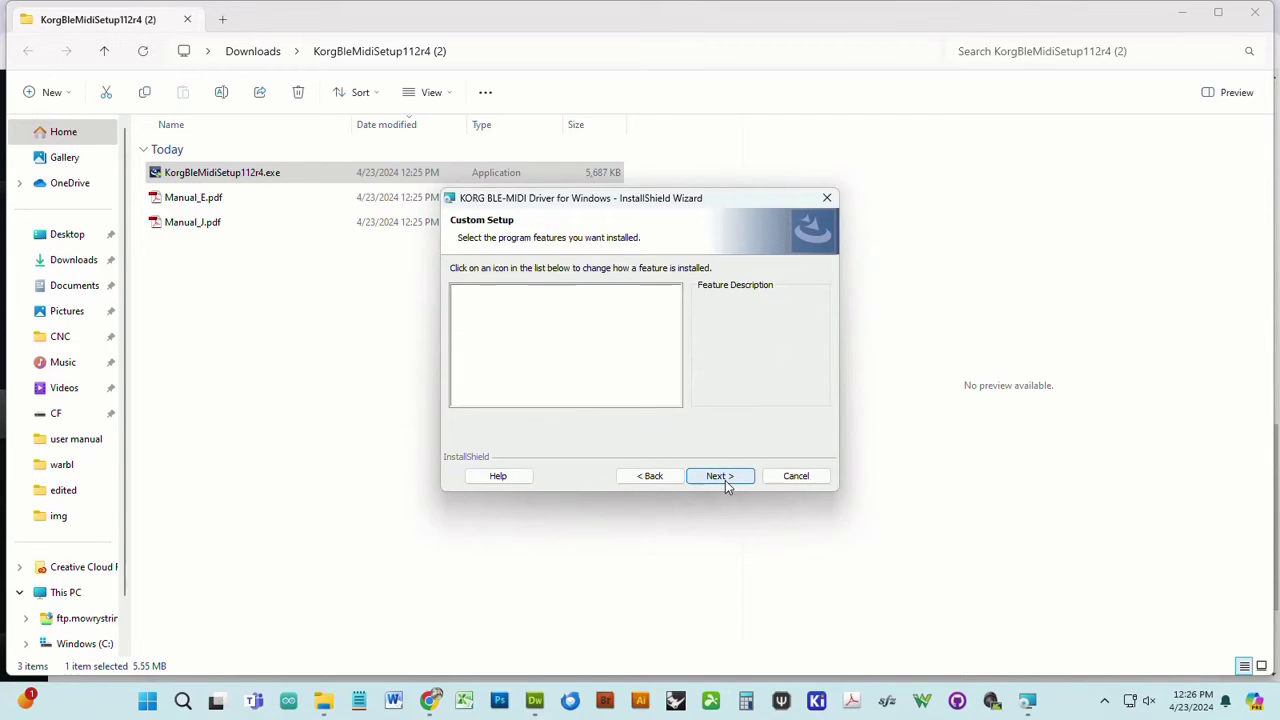
click(722, 477)
click(722, 477)
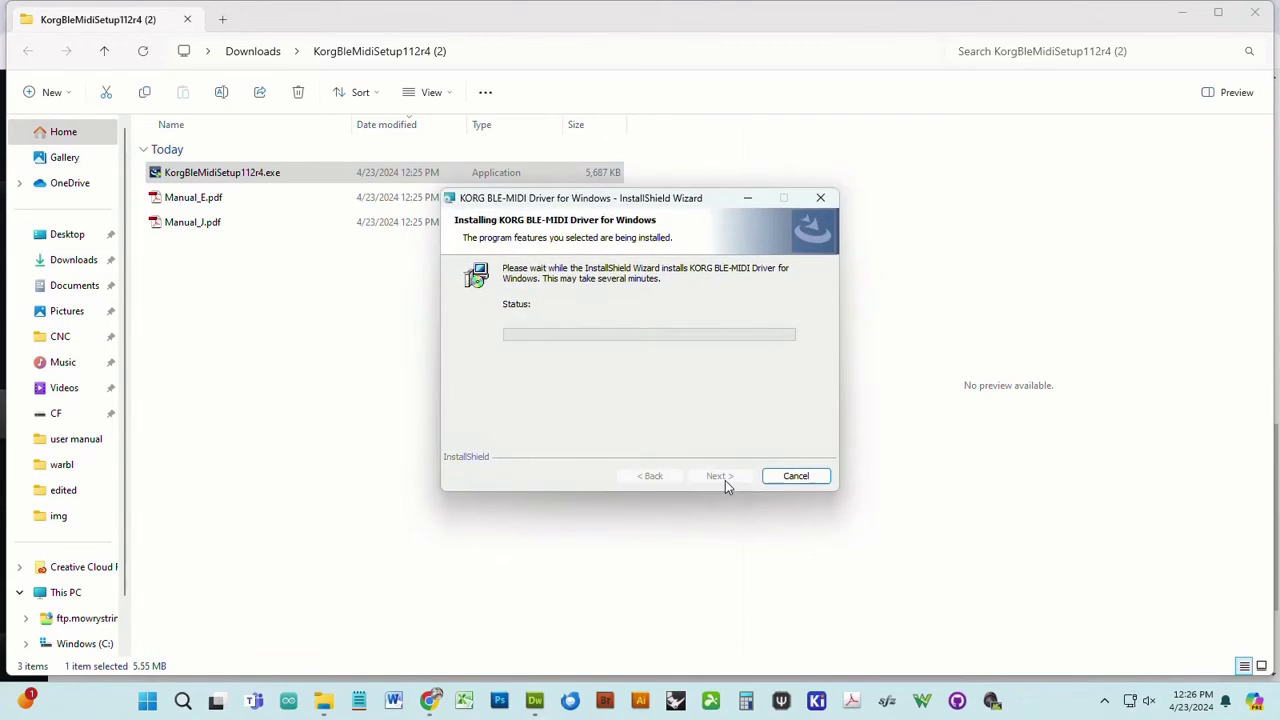
click(720, 476)
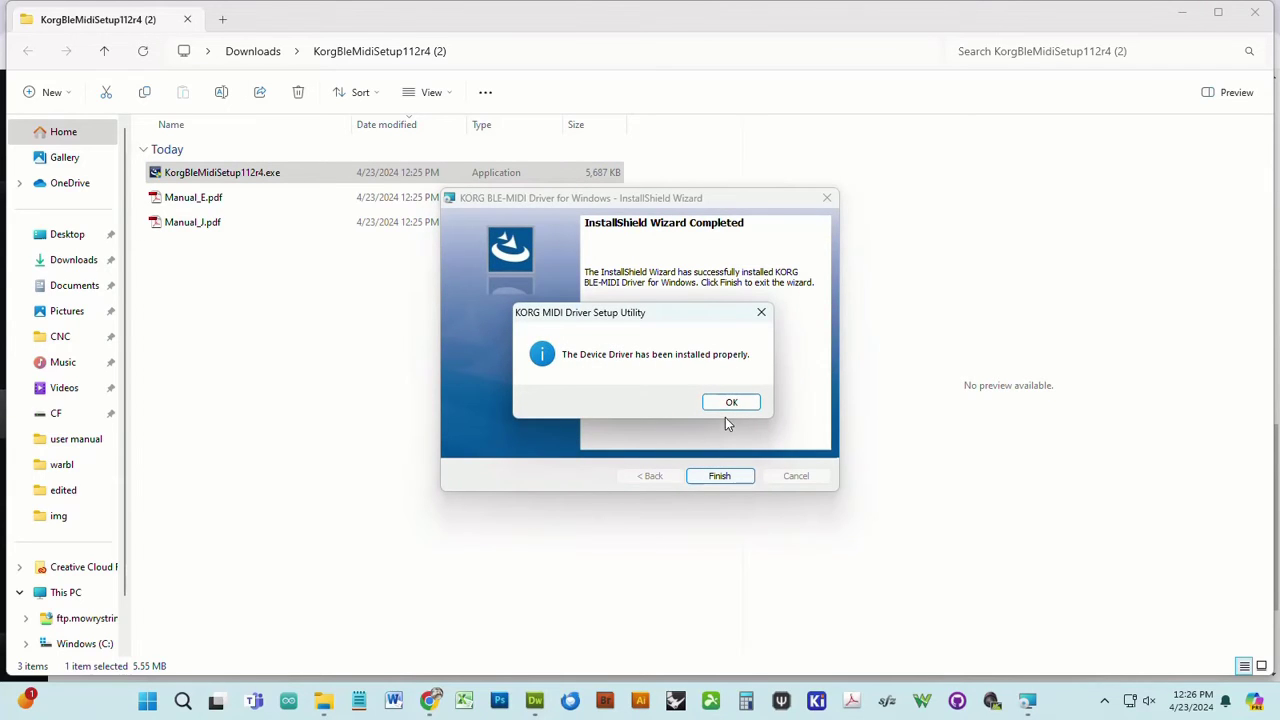
click(730, 403)
click(719, 477)
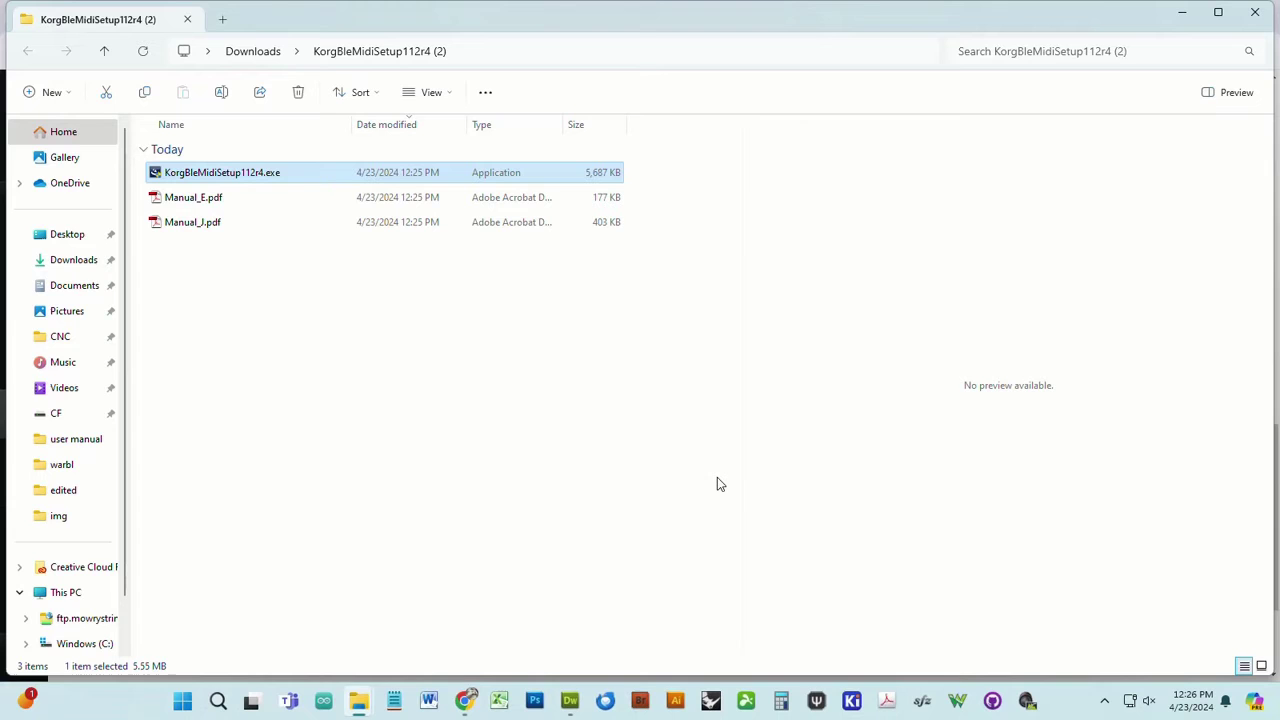
- Close both Explorer windows and open the full device list in Settings' Bluetooth & devices
click(1254, 19)
click(1254, 19)
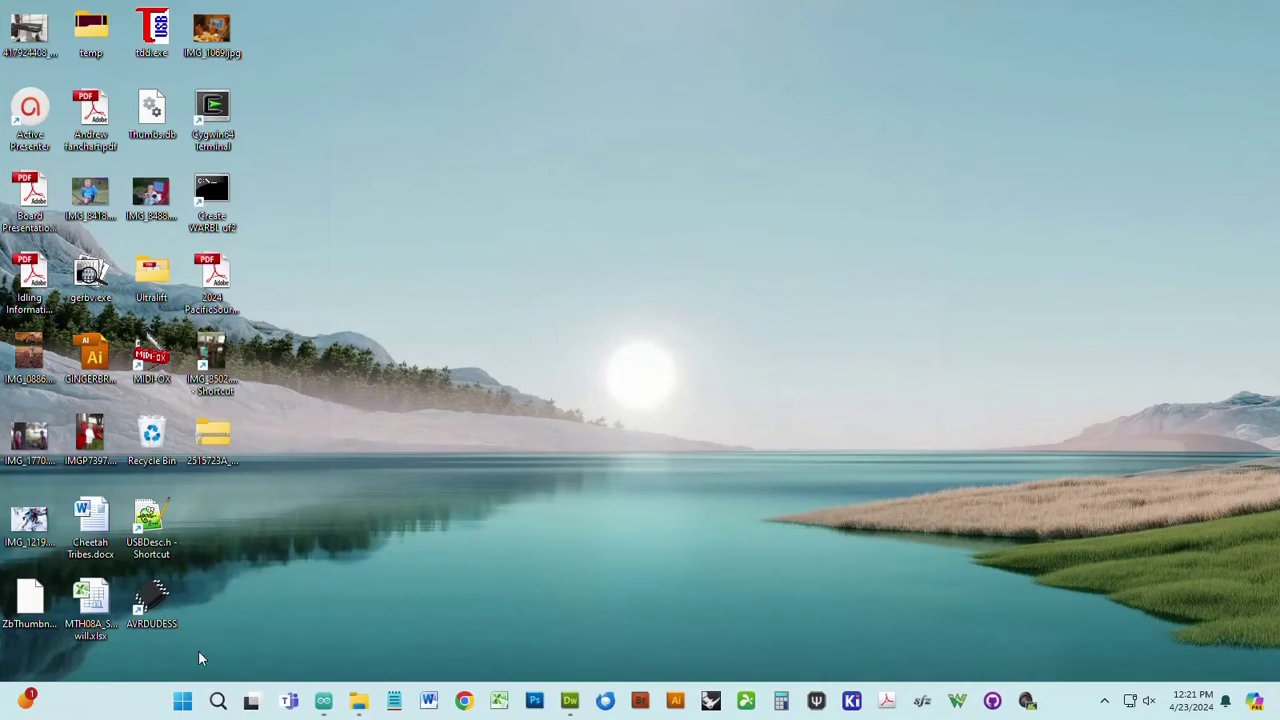
click(184, 703)
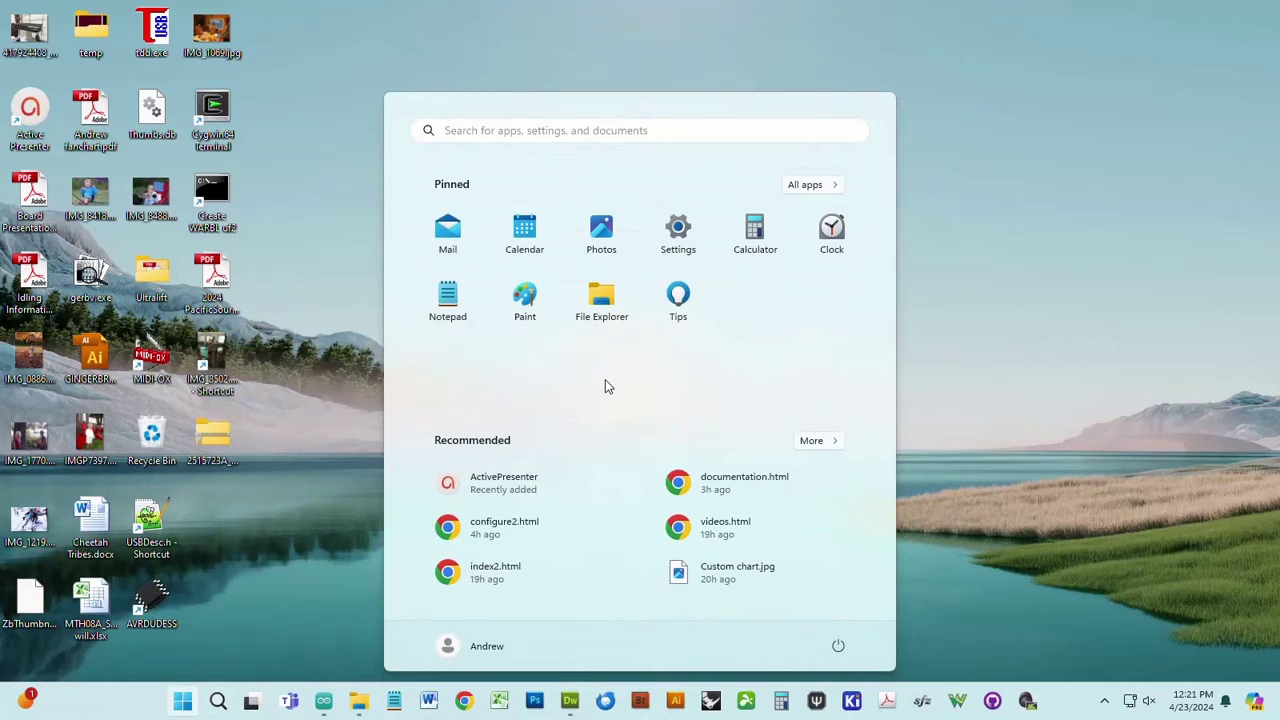
click(678, 235)
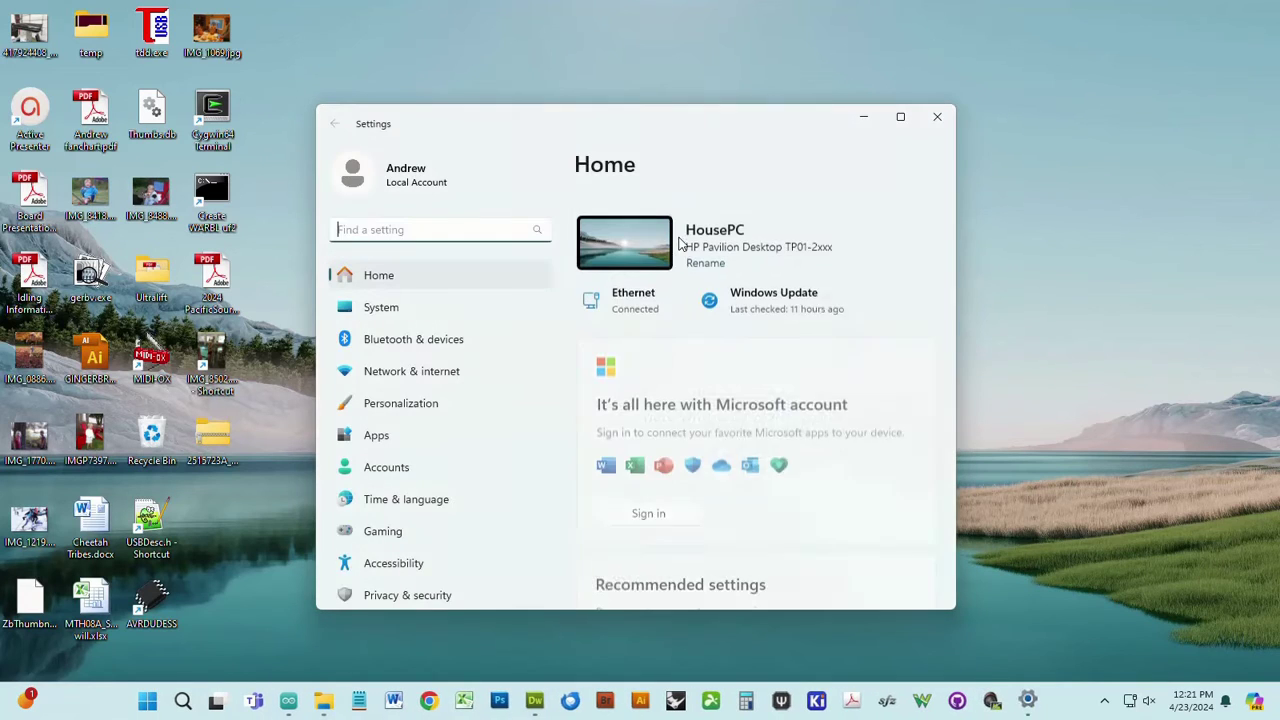
click(408, 342)
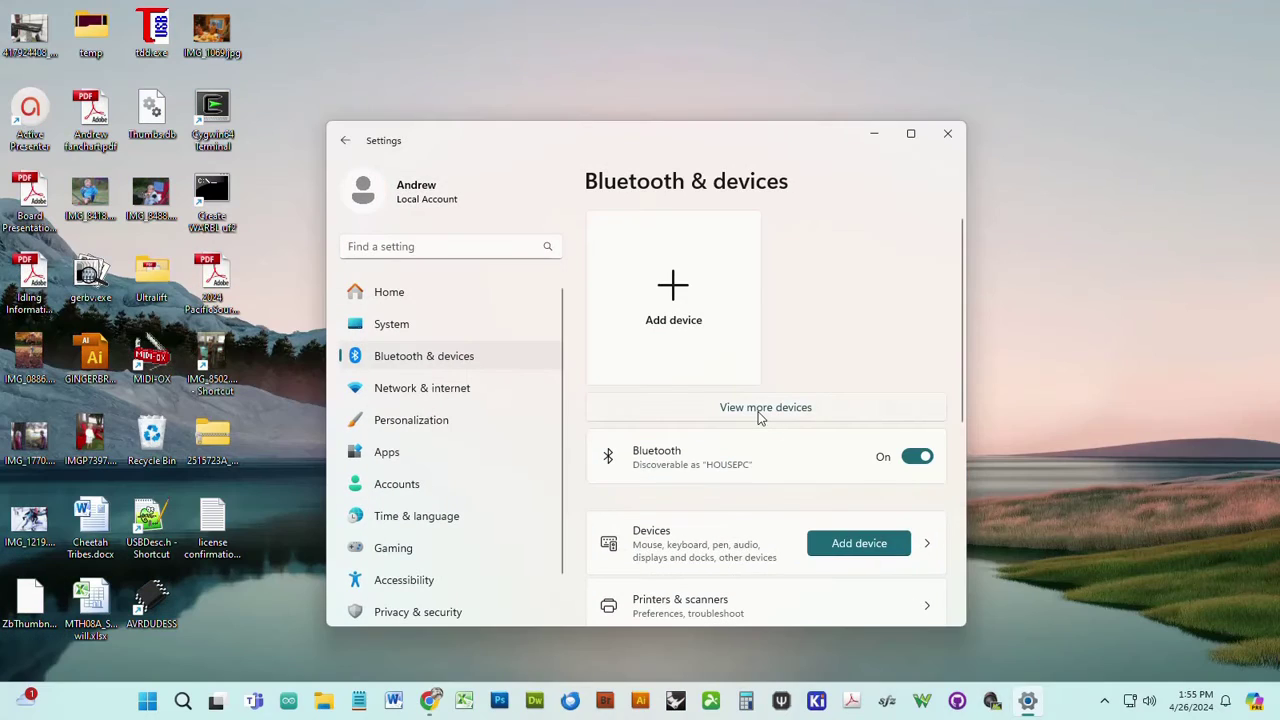
click(758, 418)
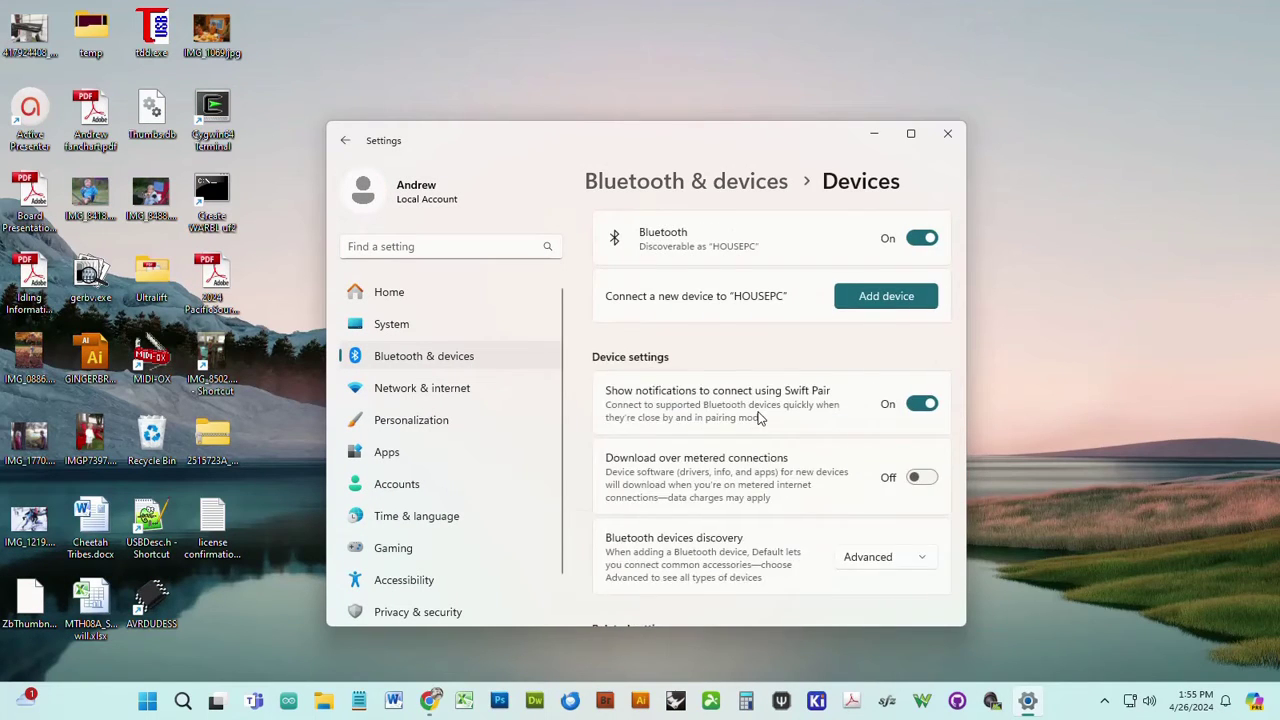
- Switch Bluetooth devices discovery to Default, then back to Advanced
scroll(758, 418, down, 5)
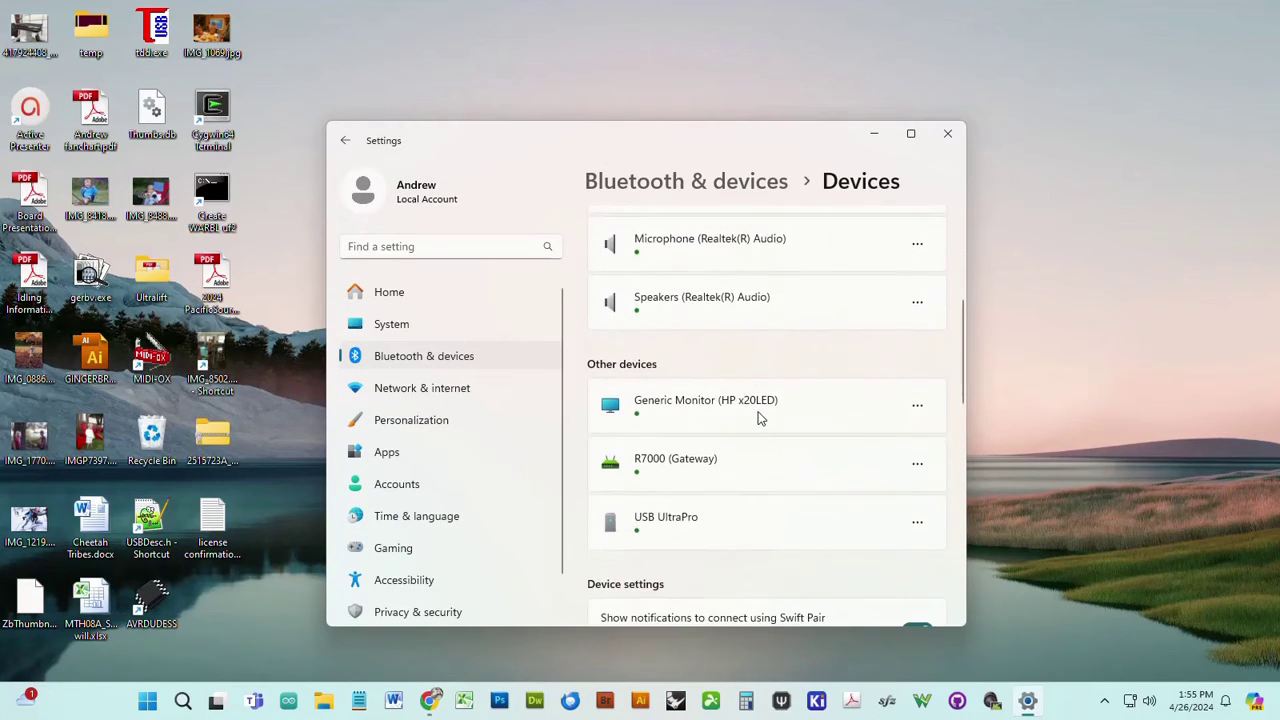
scroll(758, 418, down, 2)
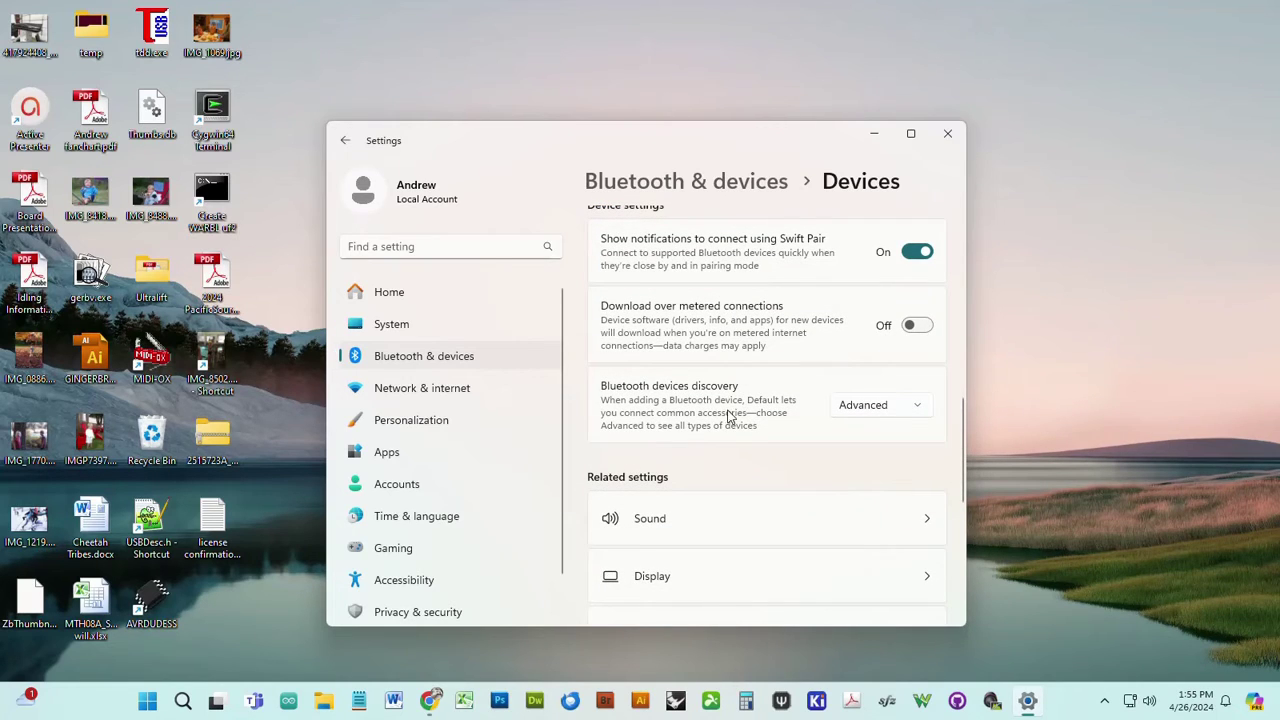
click(876, 410)
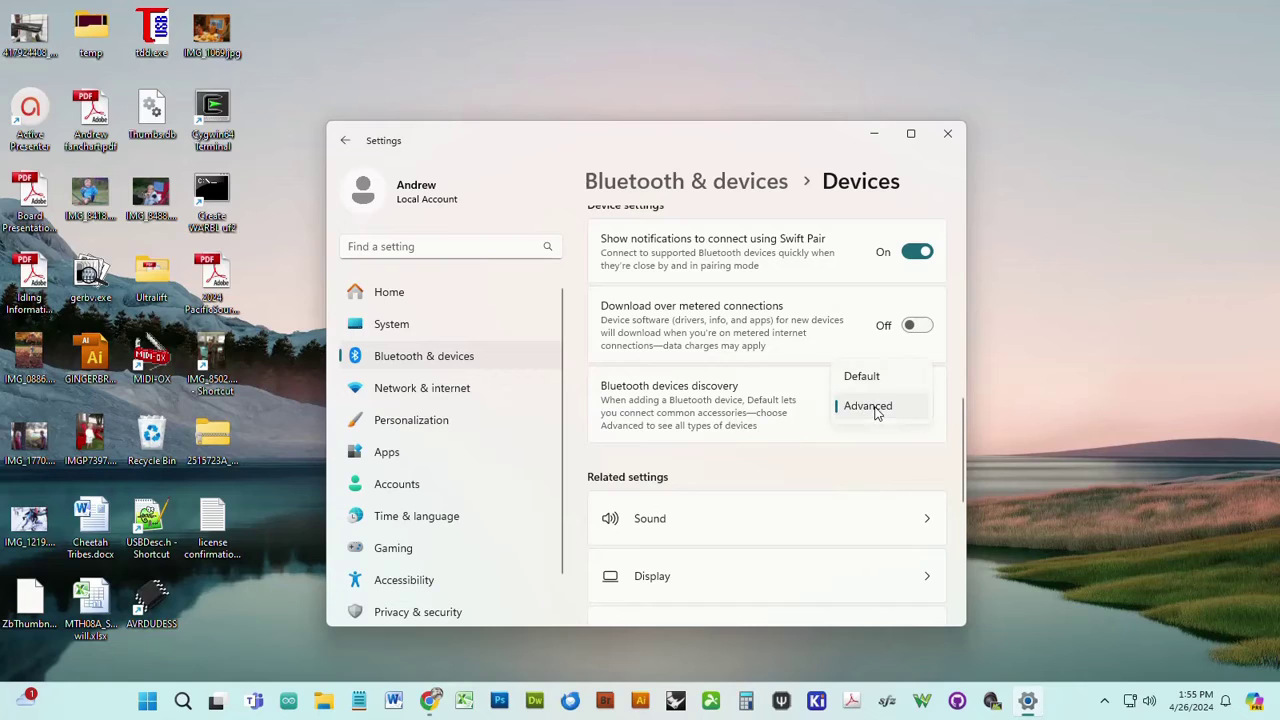
click(874, 377)
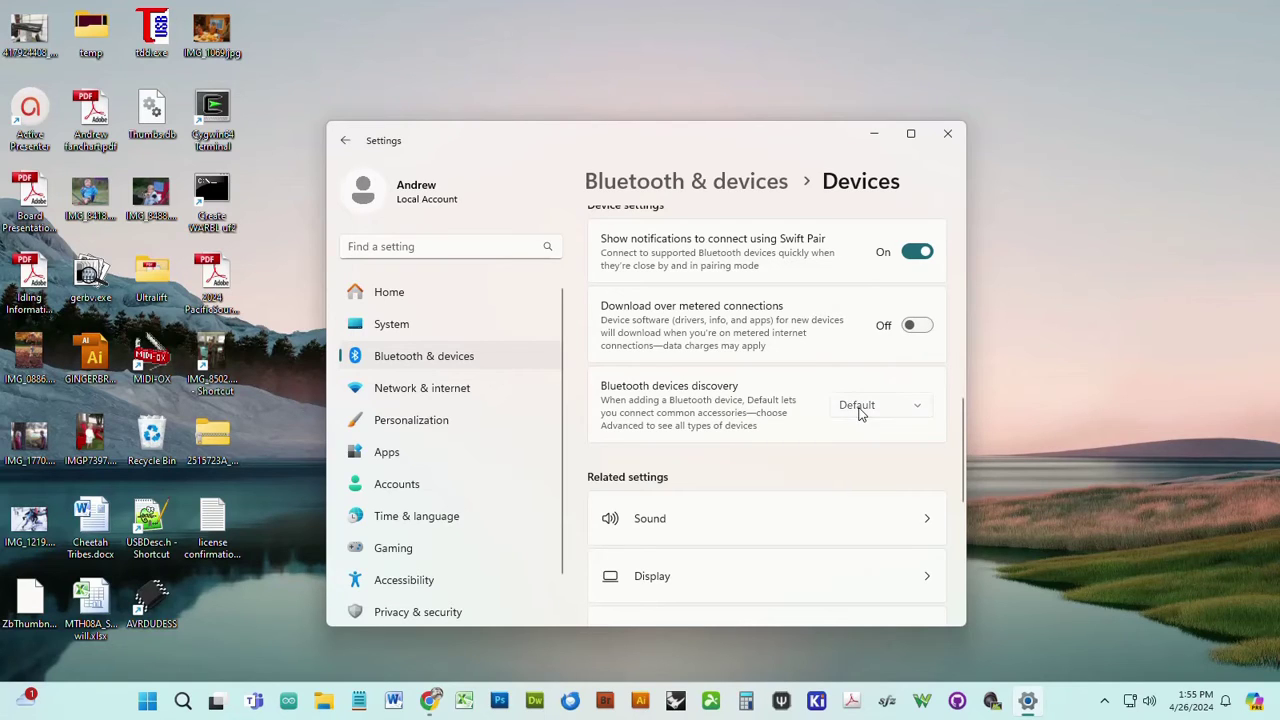
click(857, 410)
click(862, 437)
scroll(785, 426, up, 10)
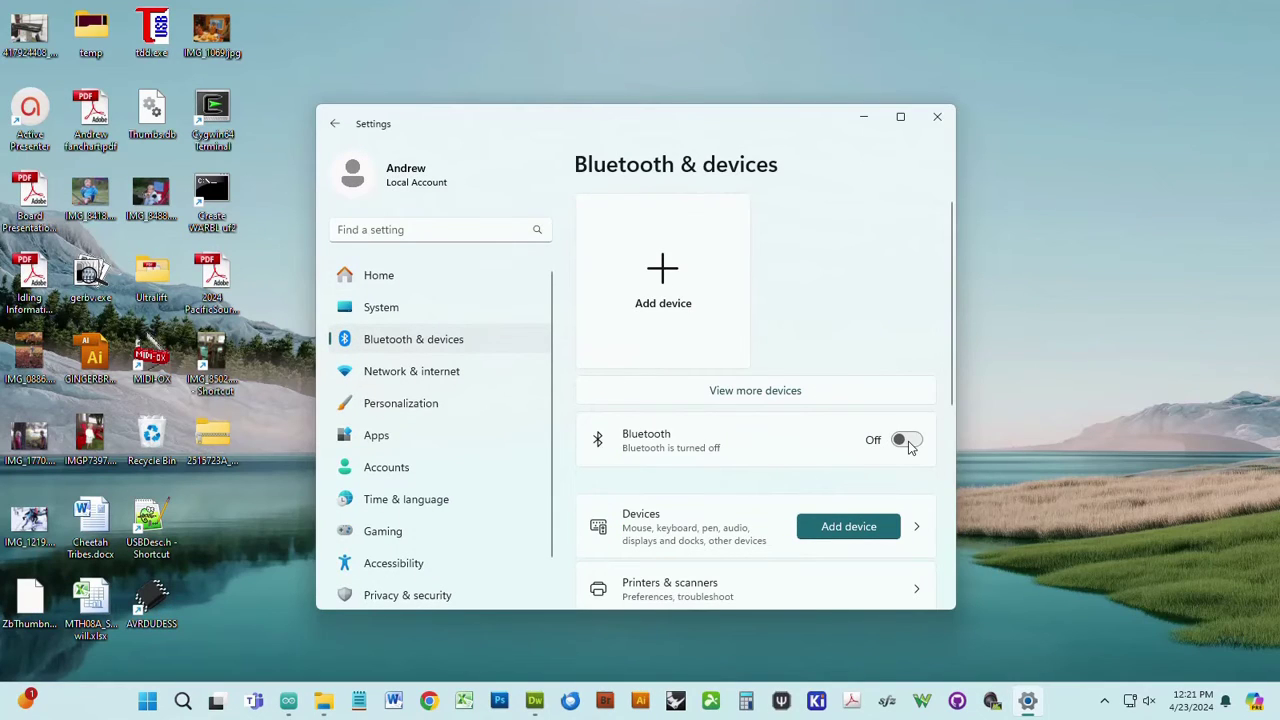
- Turn Bluetooth on and pair WARBL through Add device > Bluetooth
click(906, 440)
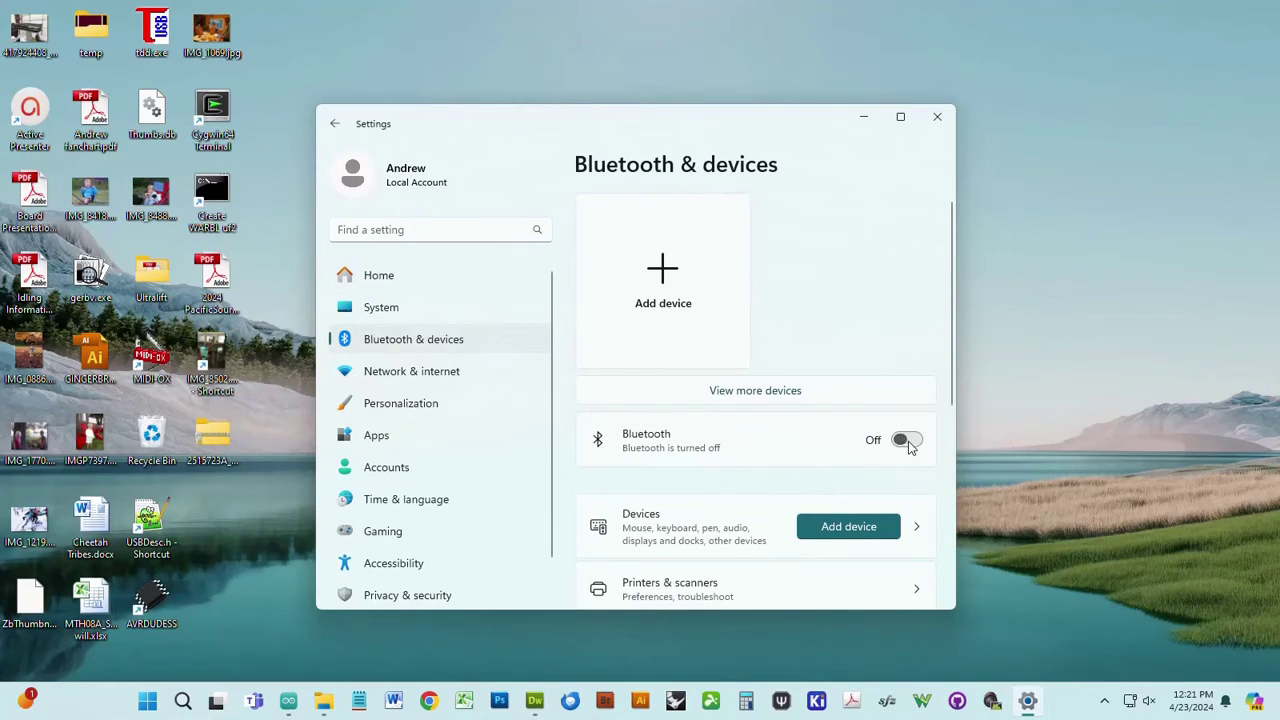
click(657, 308)
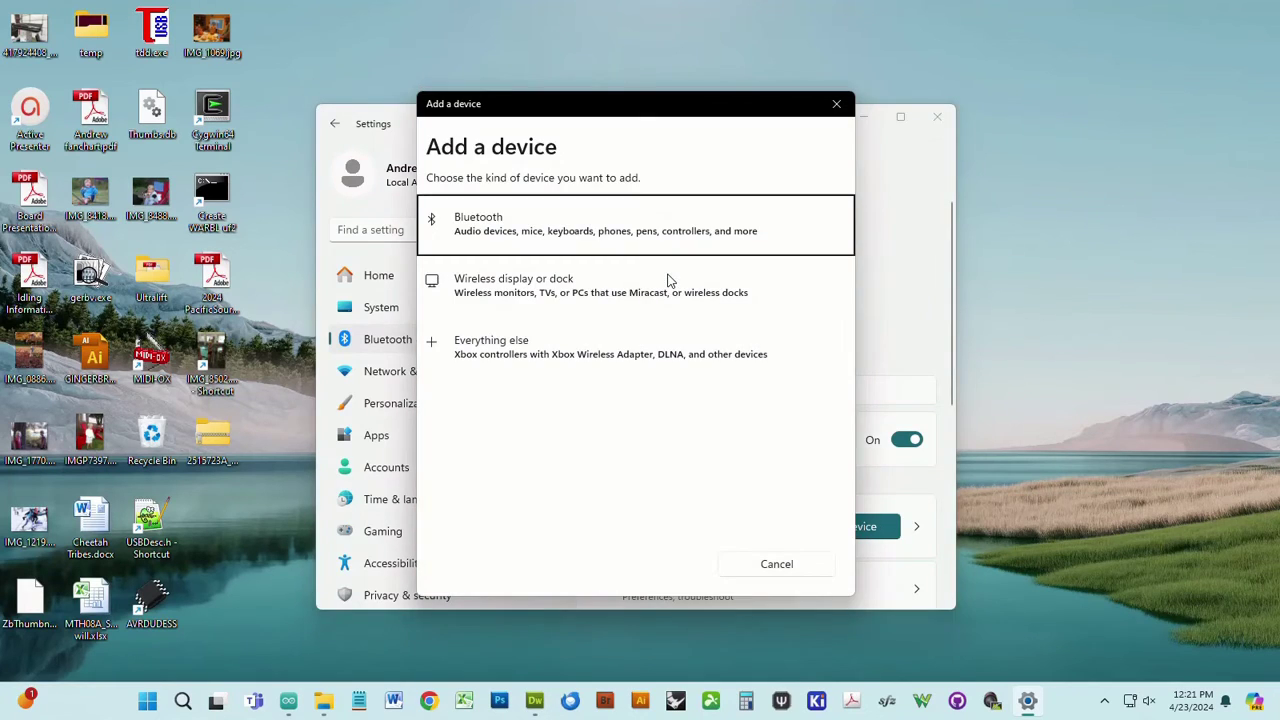
click(643, 236)
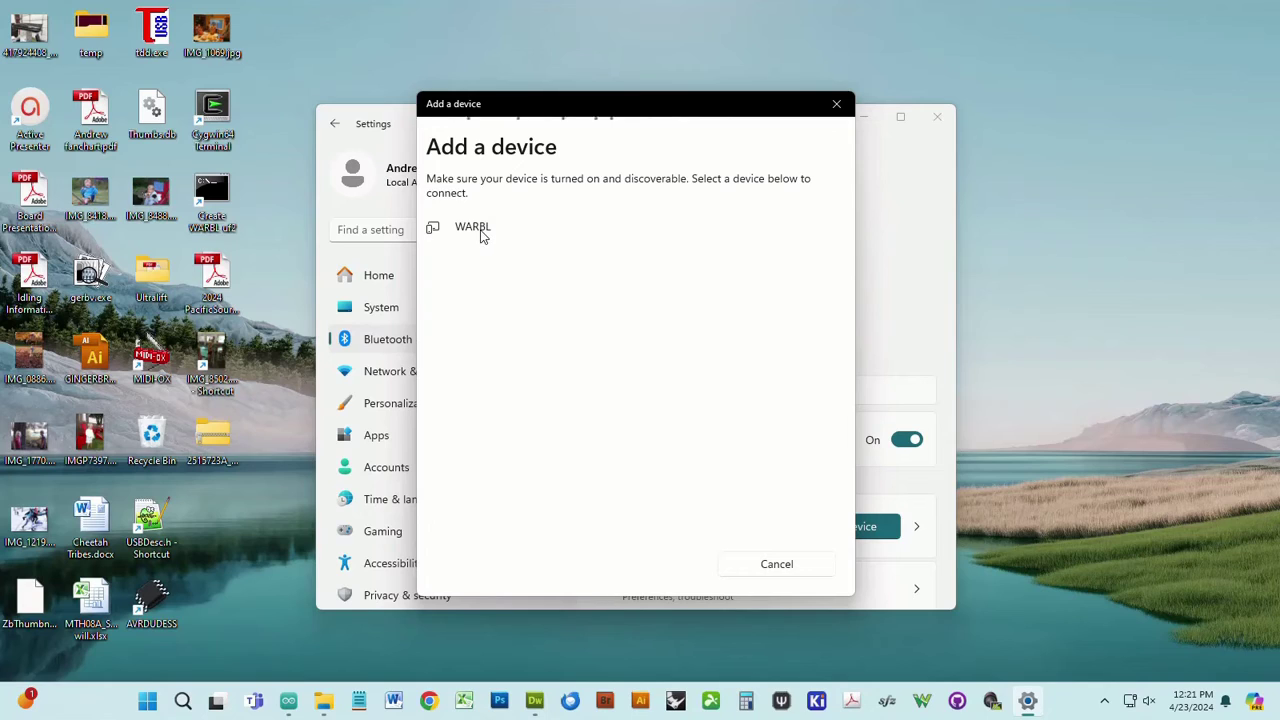
click(476, 230)
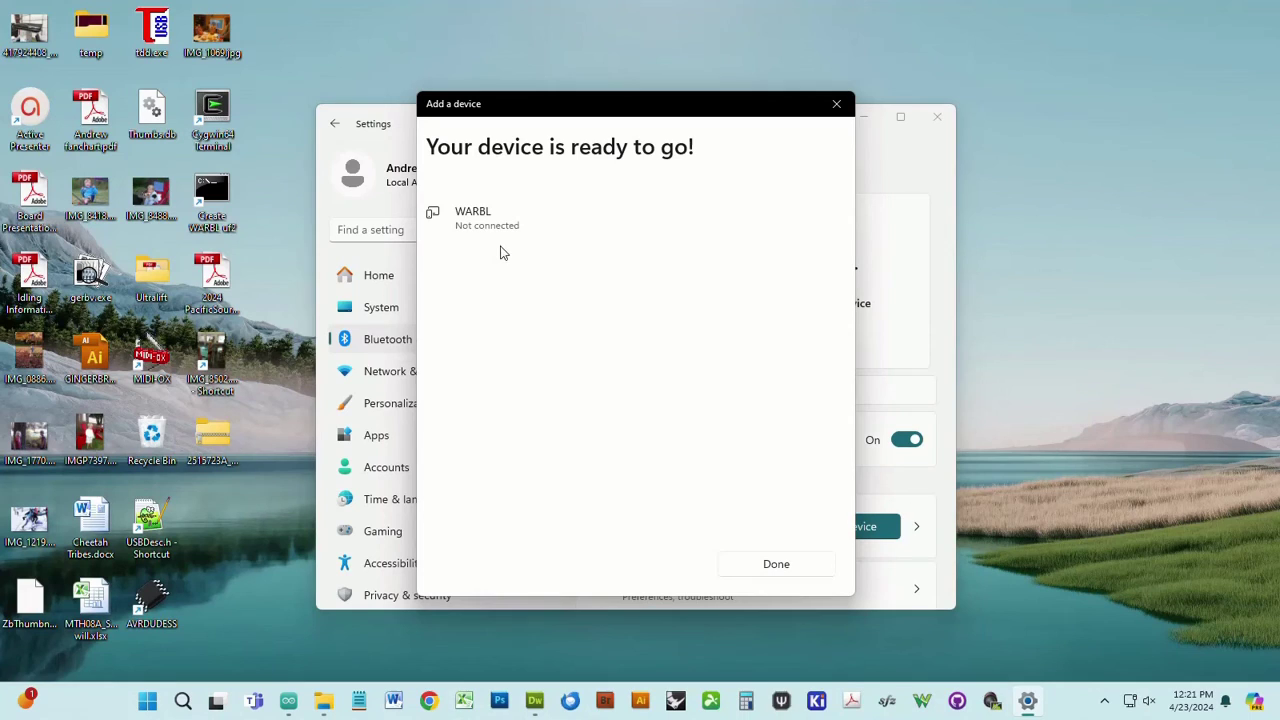
- Launch sforzando and enable WARBL IN(in) as an input MIDI device in Tools > Preferences
click(887, 702)
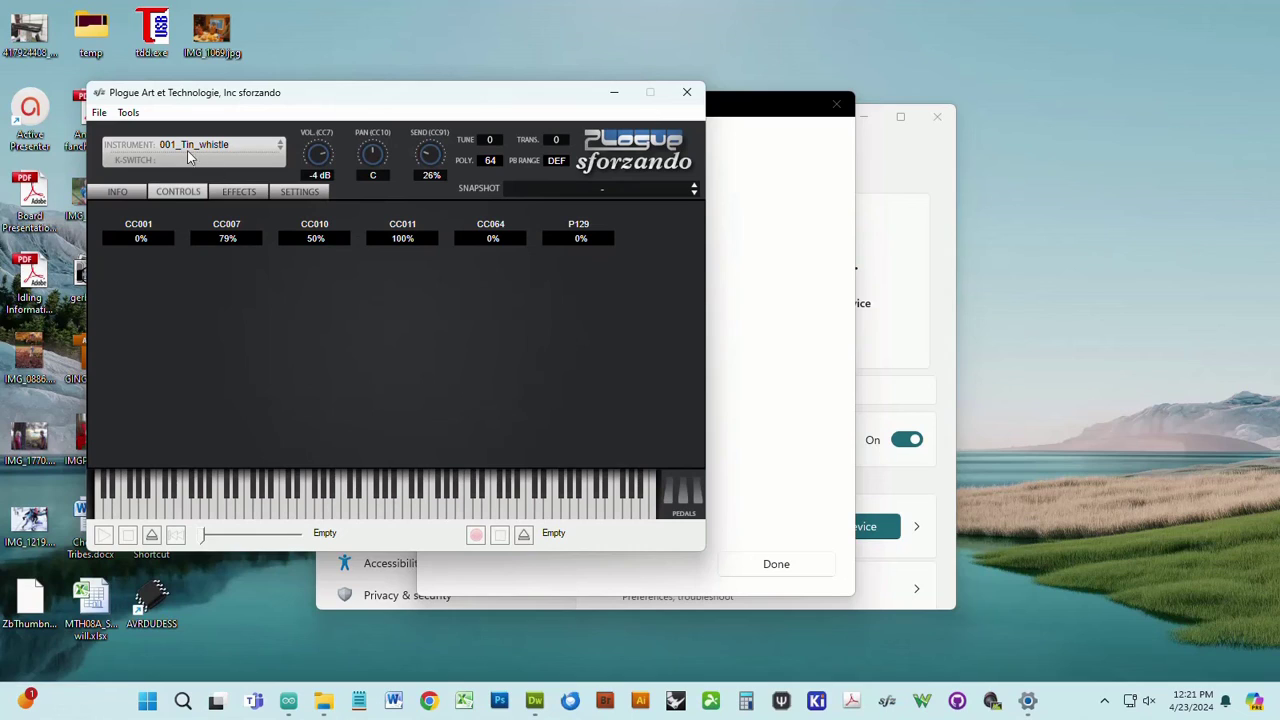
click(130, 114)
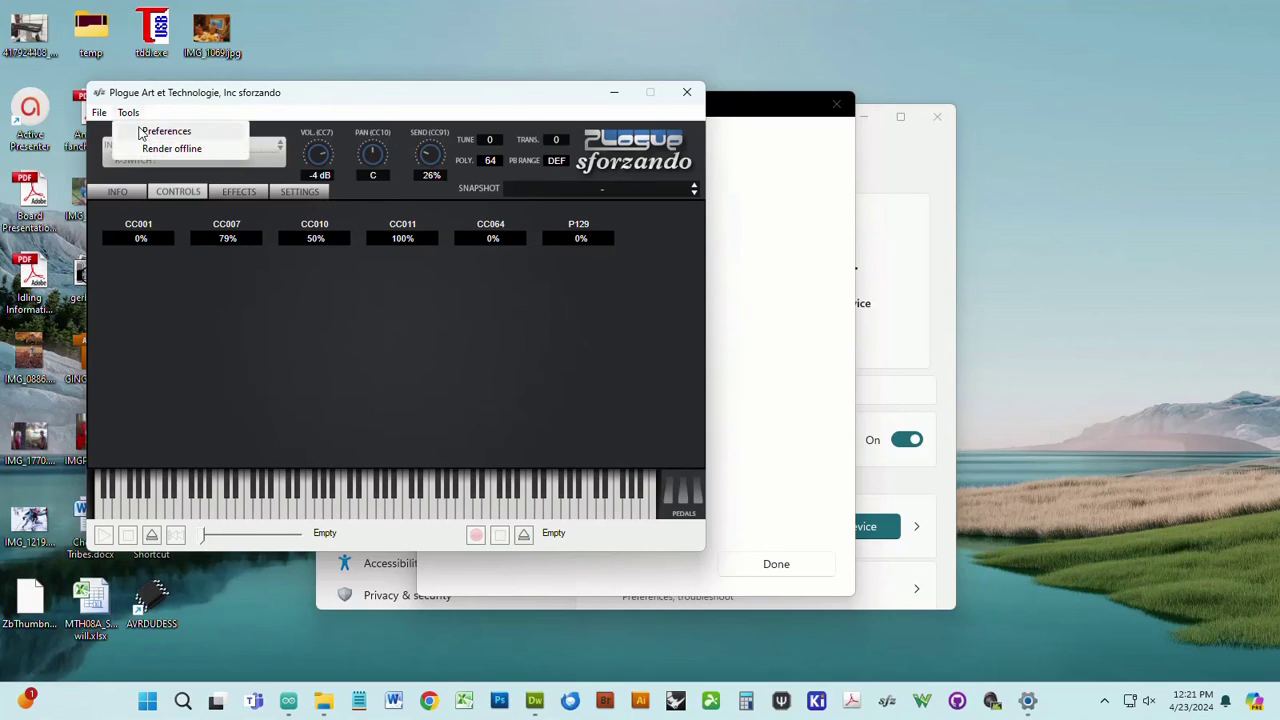
click(157, 140)
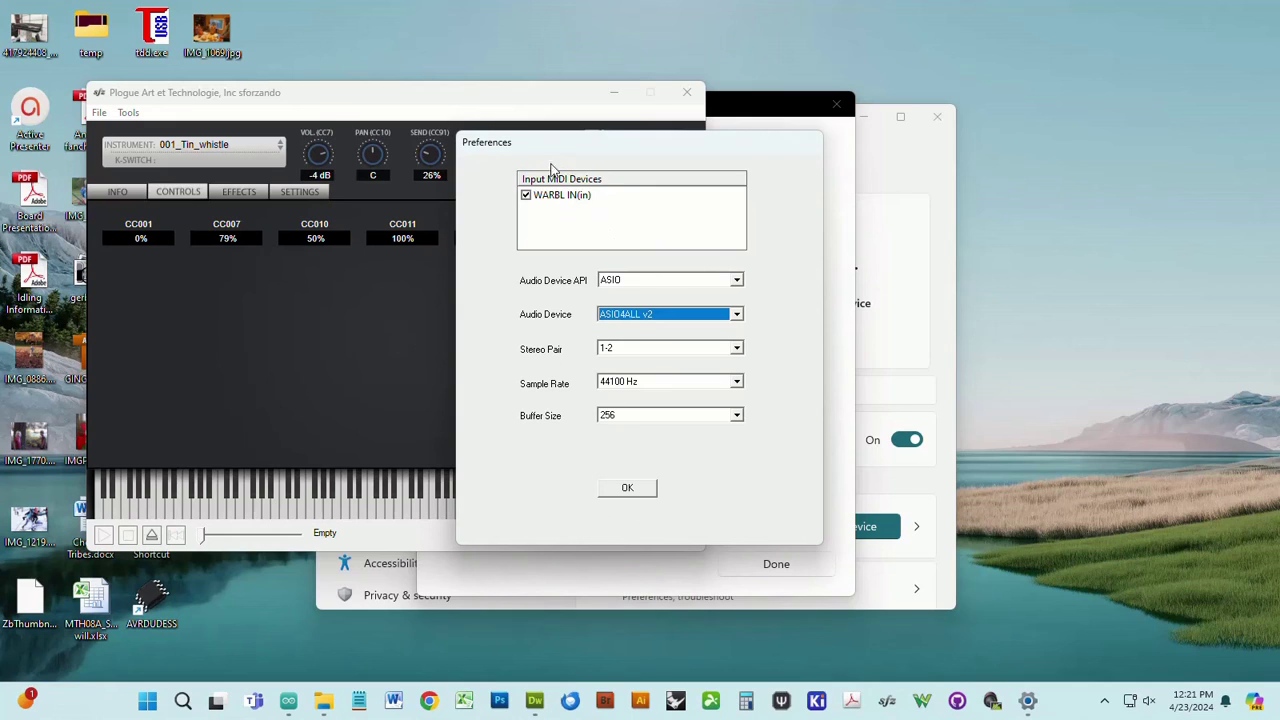
click(628, 490)
click(744, 105)
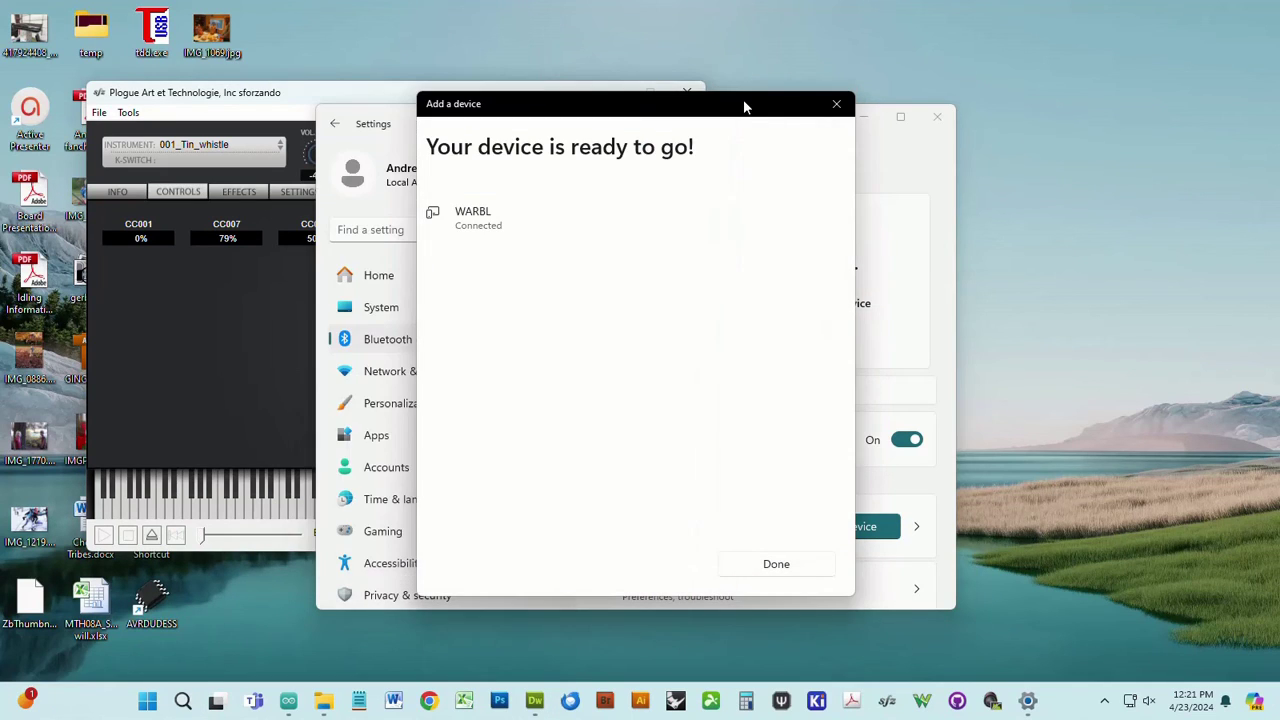